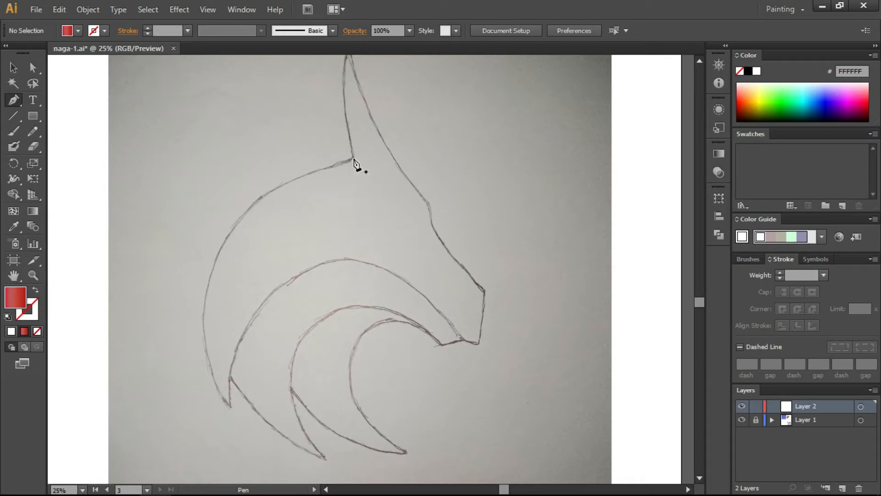
# Step: Draw a Pen path from the horn base to the neck's lower tip and bend it with a smooth midpoint anchor towards the sketched back
pyautogui.click(354, 158)
pyautogui.click(230, 408)
pyautogui.click(296, 277)
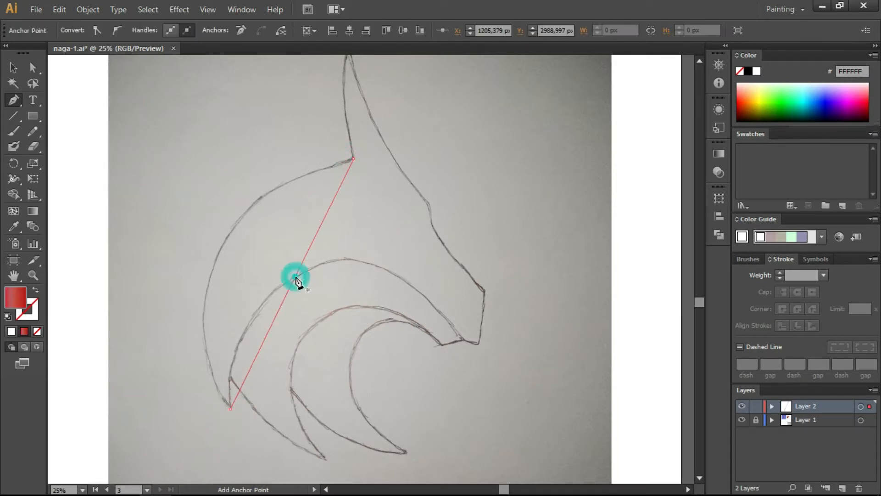
pyautogui.click(32, 67)
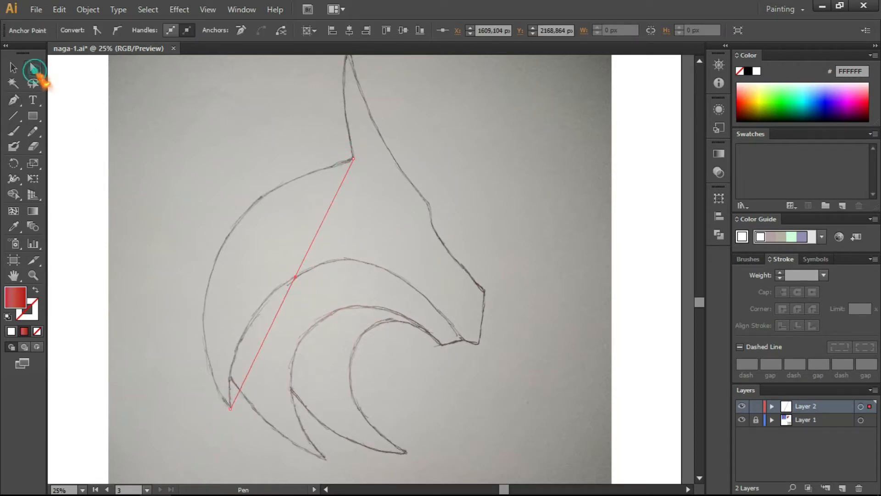
pyautogui.click(117, 31)
pyautogui.moveTo(294, 277); pyautogui.dragTo(226, 239)
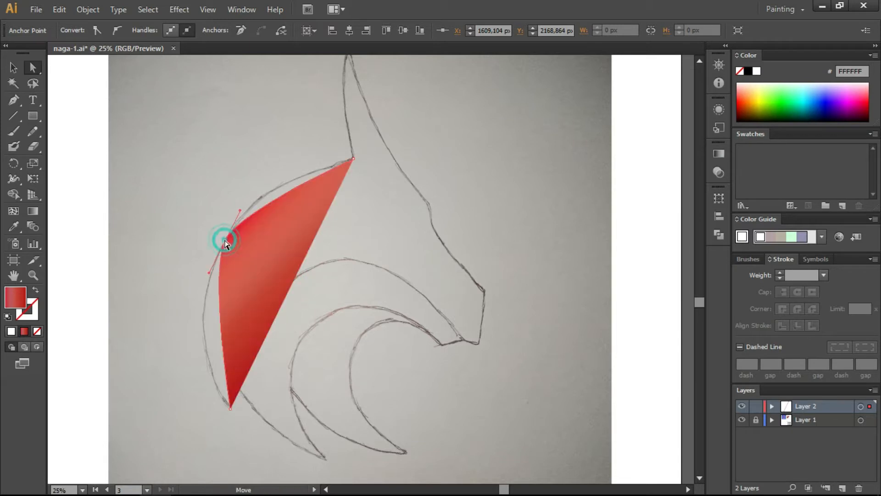
# Step: Remove the path's fill and give it a red stroke, F20000
pyautogui.click(7, 316)
pyautogui.click(38, 331)
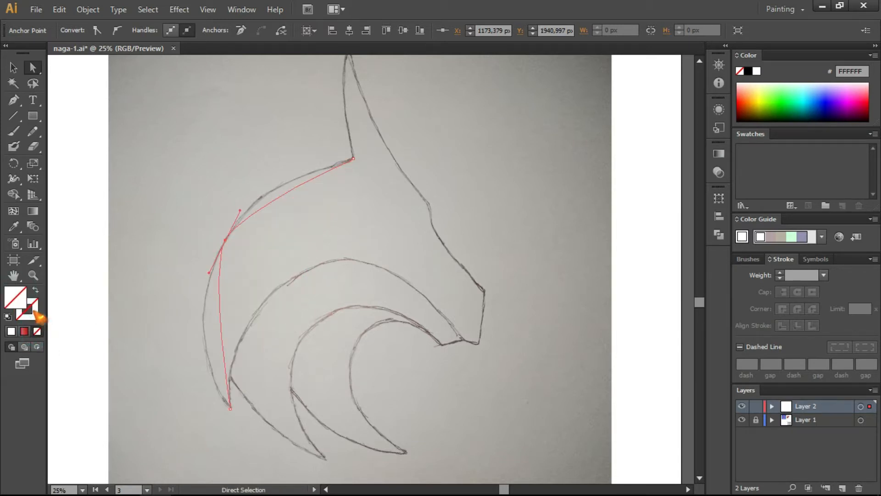
pyautogui.doubleClick(27, 310)
pyautogui.click(596, 175)
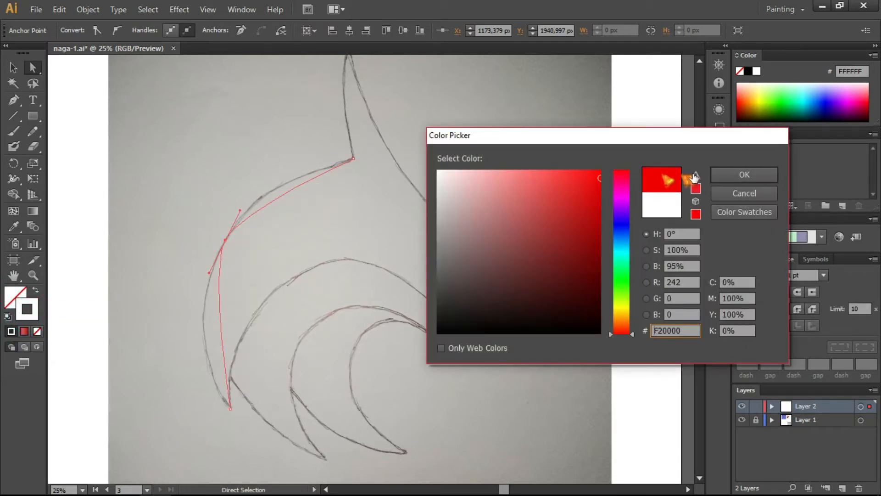
pyautogui.click(712, 173)
# Step: Fit the back curve's handles to the sketch and extend the path up the horn's rear edge to a corner at its tip
pyautogui.moveTo(240, 210); pyautogui.dragTo(261, 175)
pyautogui.moveTo(208, 272); pyautogui.dragTo(177, 340)
pyautogui.press('space')
pyautogui.moveTo(331, 225)
pyautogui.mouseDown()
pyautogui.moveTo(305, 296)
pyautogui.moveTo(323, 246)
pyautogui.mouseUp()
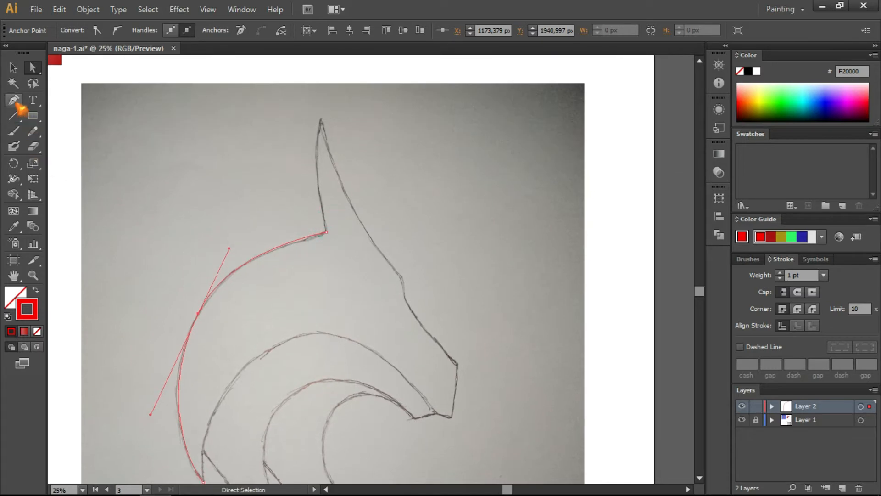
pyautogui.click(321, 120)
pyautogui.moveTo(321, 120); pyautogui.dragTo(334, 78)
pyautogui.keyDown('alt'); pyautogui.click(320, 120); pyautogui.keyUp('alt')
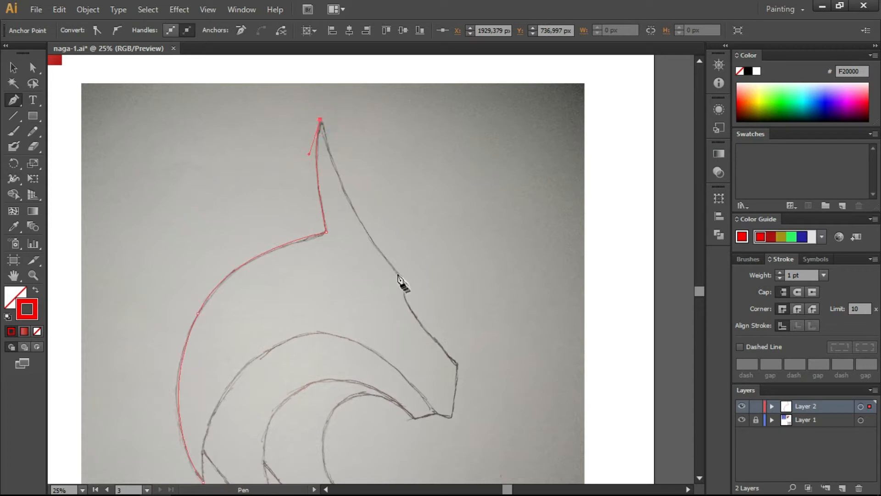
# Step: Trace the horn's front edge down to the forehead and through the small notch at the brow
pyautogui.moveTo(392, 266); pyautogui.dragTo(441, 313)
pyautogui.keyDown('alt'); pyautogui.click(392, 266); pyautogui.keyUp('alt')
pyautogui.hotkey('ctrl', 'z')
pyautogui.hotkey('ctrl', 'z')
pyautogui.click(401, 277)
pyautogui.click(406, 308)
# Step: Continue the outline along the nose and mouth to the jaw and close it at the neck's lower tip
pyautogui.click(457, 365)
pyautogui.click(452, 409)
pyautogui.moveTo(439, 415); pyautogui.dragTo(431, 408)
pyautogui.scroll(-3, 325, 338)
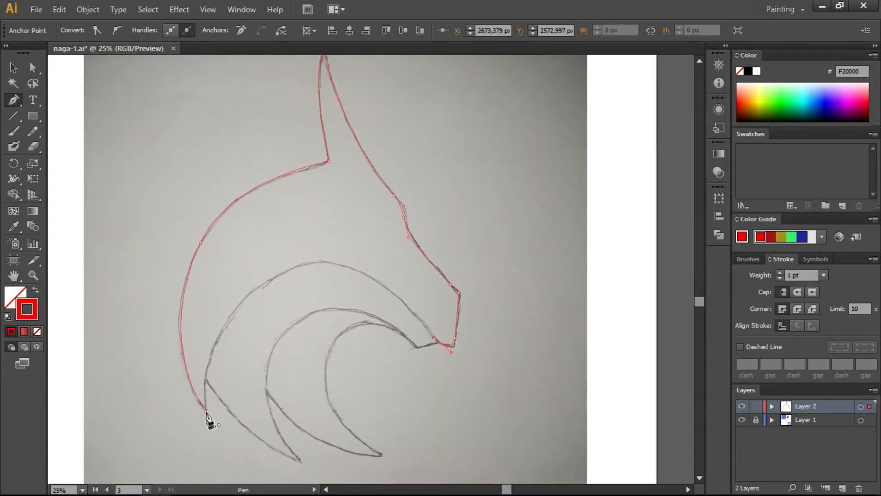
pyautogui.click(206, 410)
# Step: Add a midpoint anchor to the outline's closing edge and curve it along the sketch's upper inner arc from jaw to neck tip
pyautogui.click(319, 377)
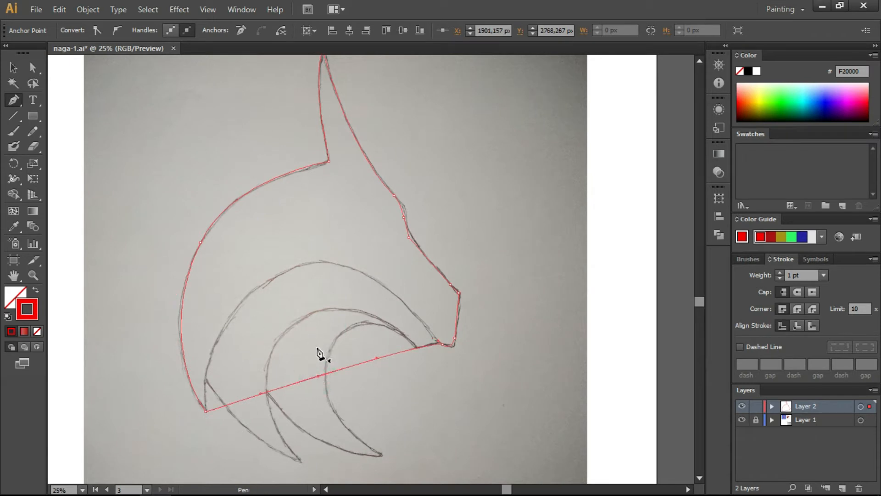
pyautogui.press('a')
pyautogui.moveTo(319, 376); pyautogui.dragTo(293, 268)
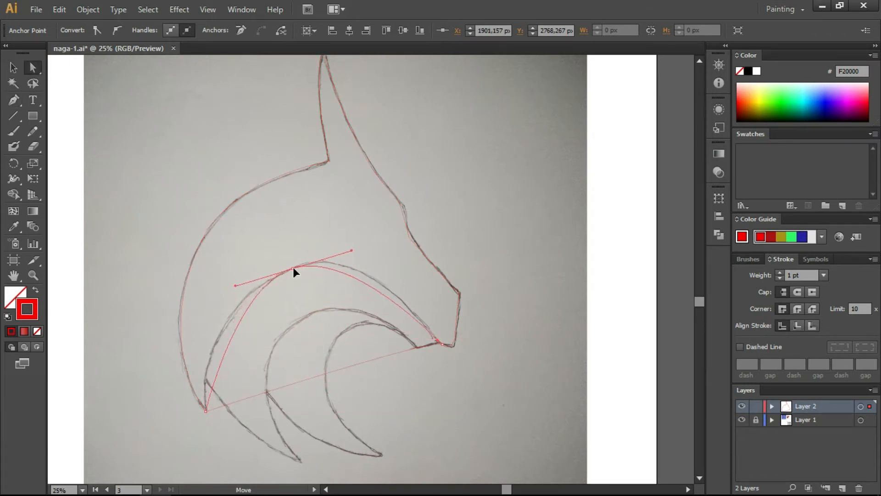
pyautogui.moveTo(350, 252); pyautogui.dragTo(361, 238)
pyautogui.click(314, 273)
pyautogui.click(301, 272)
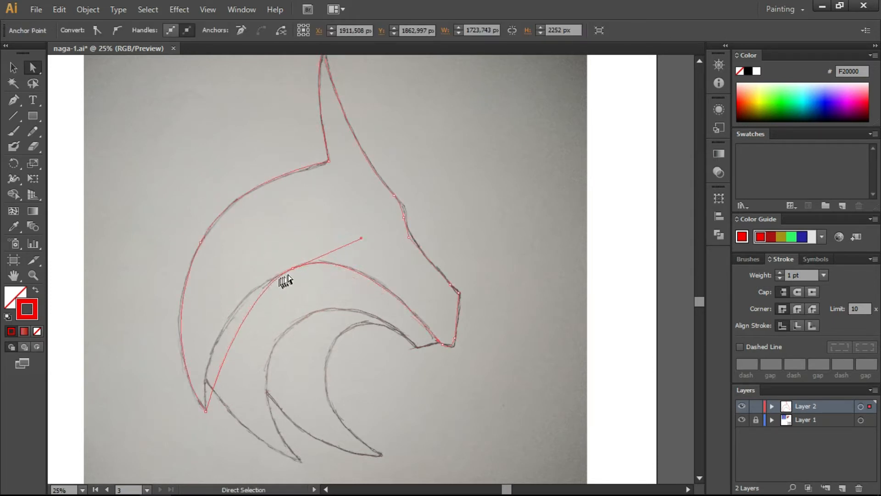
pyautogui.click(294, 269)
pyautogui.moveTo(239, 291); pyautogui.dragTo(196, 312)
# Step: Draw a closed straight-edged path around the second mane section, running through its lower tip and the jaw and overlapping the head outline
pyautogui.scroll(-3, 255, 315)
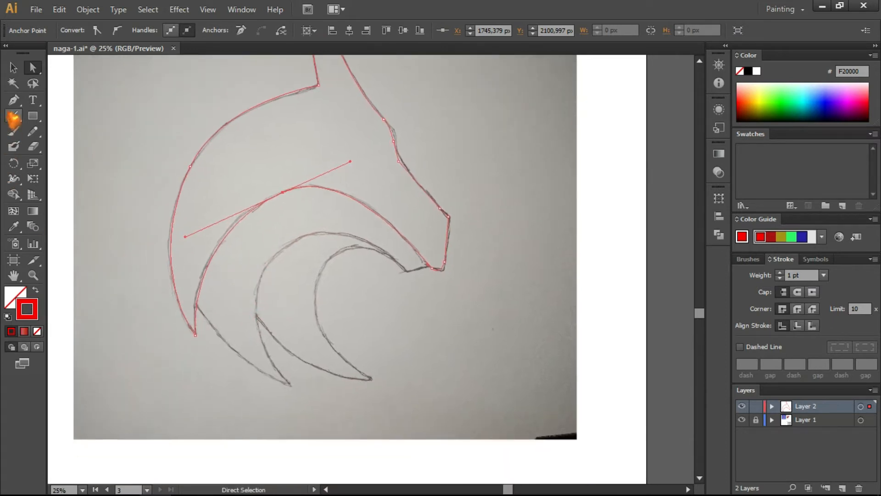
pyautogui.click(14, 100)
pyautogui.scroll(-2, 216, 315)
pyautogui.click(164, 248)
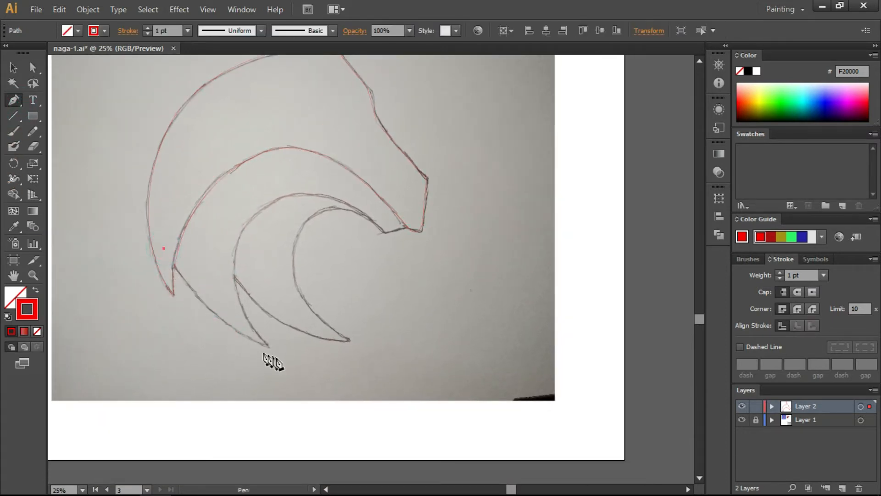
pyautogui.click(270, 345)
pyautogui.click(384, 233)
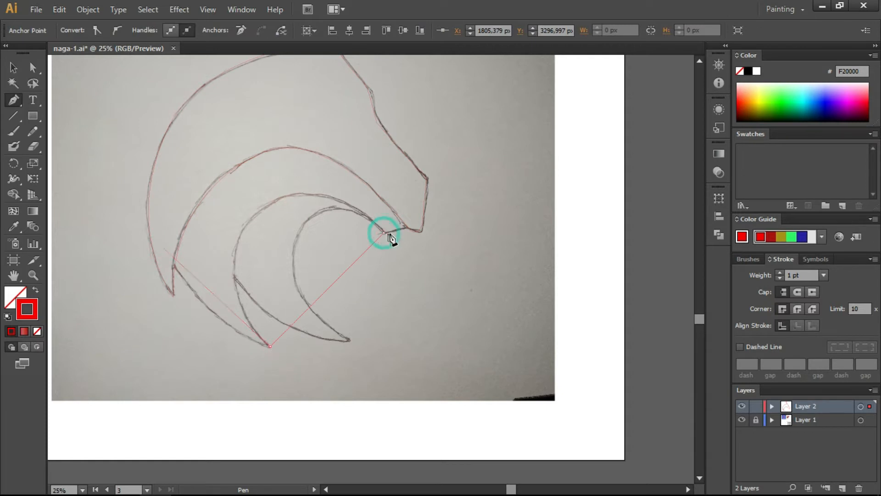
pyautogui.click(408, 227)
pyautogui.click(349, 142)
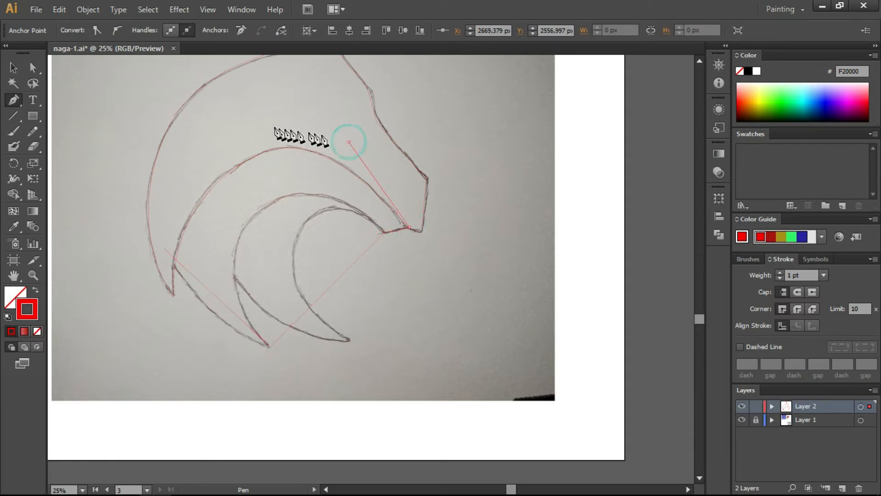
pyautogui.click(222, 124)
pyautogui.click(164, 249)
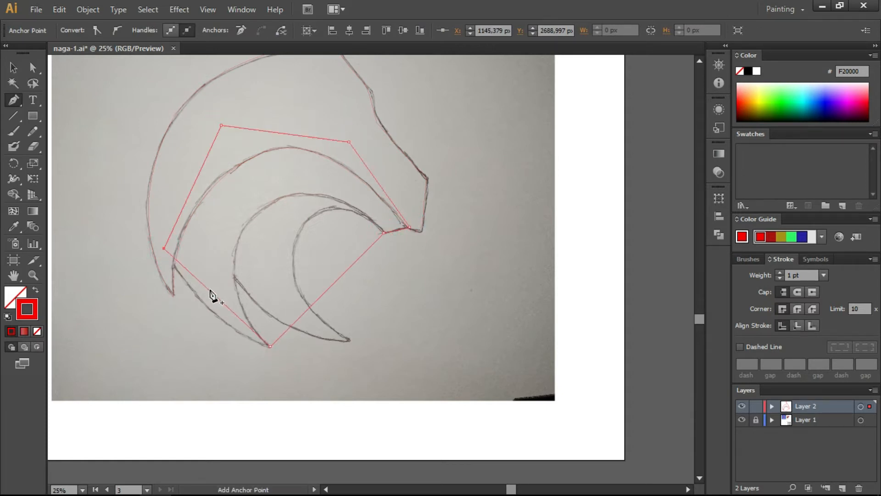
# Step: Add anchors to the second section's two lower edges and curve the inner edge from jaw to tip along the sketched middle arc
pyautogui.click(211, 291)
pyautogui.click(328, 289)
pyautogui.press('a')
pyautogui.click(328, 288)
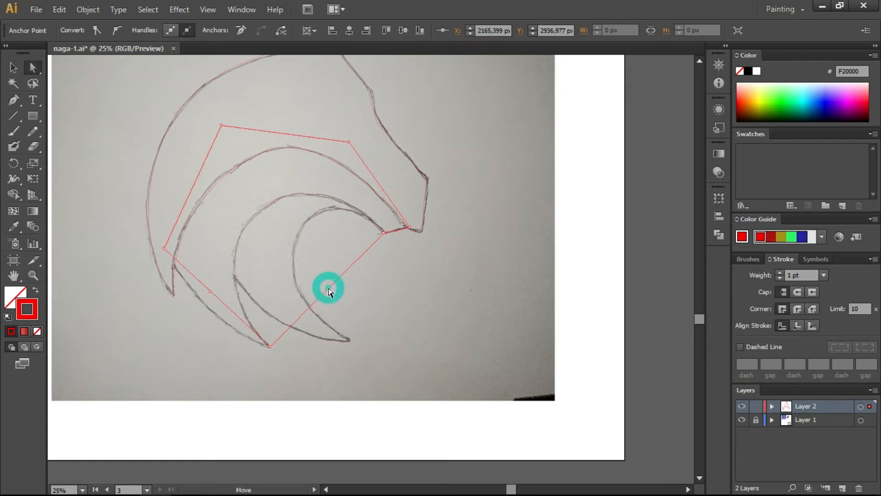
pyautogui.click(117, 30)
pyautogui.moveTo(329, 288); pyautogui.dragTo(225, 243)
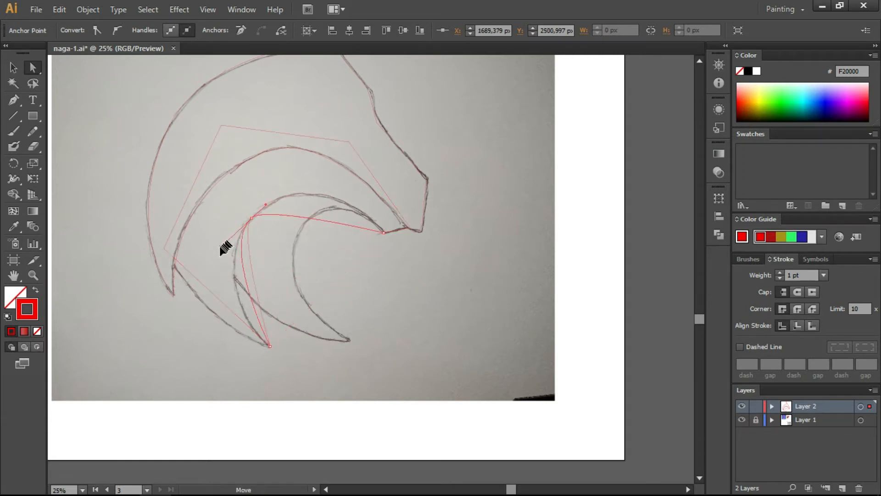
pyautogui.moveTo(205, 274); pyautogui.dragTo(202, 282)
pyautogui.moveTo(264, 202); pyautogui.dragTo(304, 158)
# Step: Smooth the anchor on the second section's outer lower edge and curve that edge to match the sketch
pyautogui.click(207, 289)
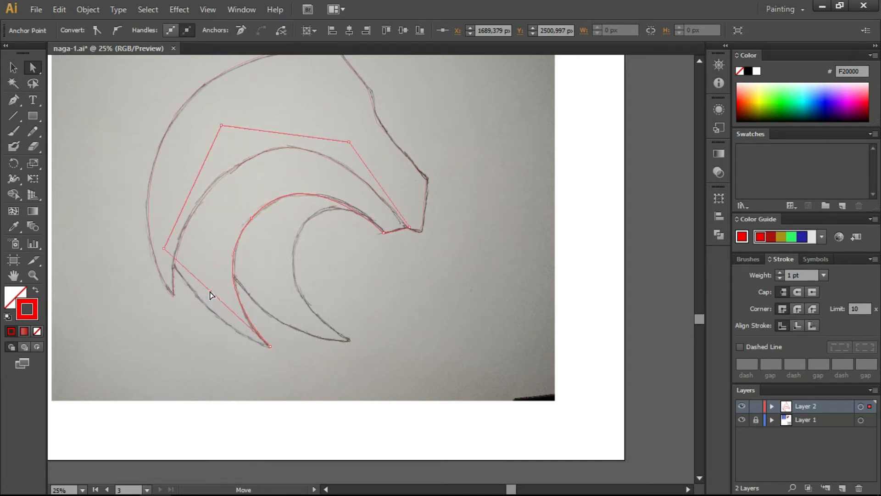
pyautogui.click(118, 30)
pyautogui.moveTo(210, 294); pyautogui.dragTo(224, 329)
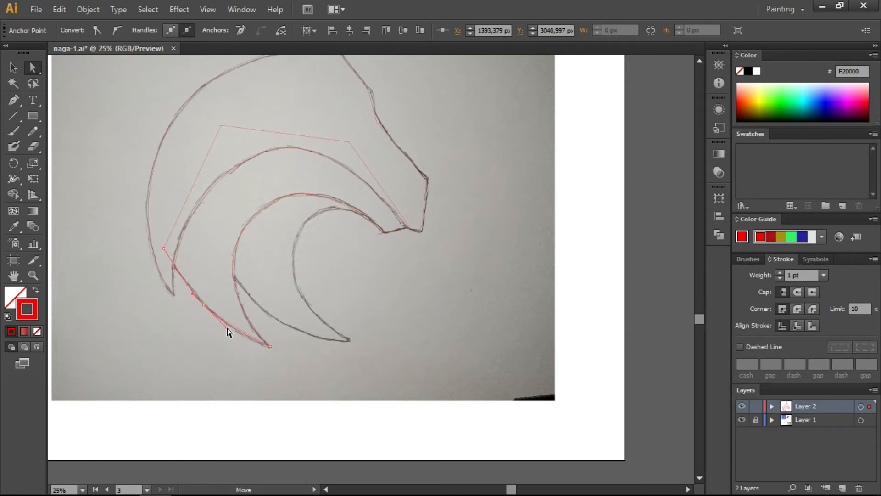
pyautogui.click(131, 222)
# Step: Draw a closed straight-edged path around the third mane section, from the jaw through its lower tip and over the second section
pyautogui.press('space')
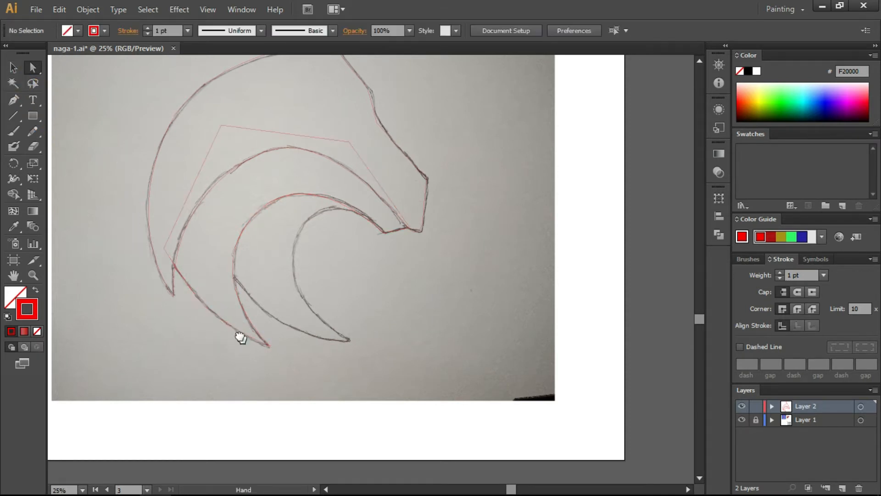
pyautogui.moveTo(240, 337); pyautogui.dragTo(203, 296)
pyautogui.press('p')
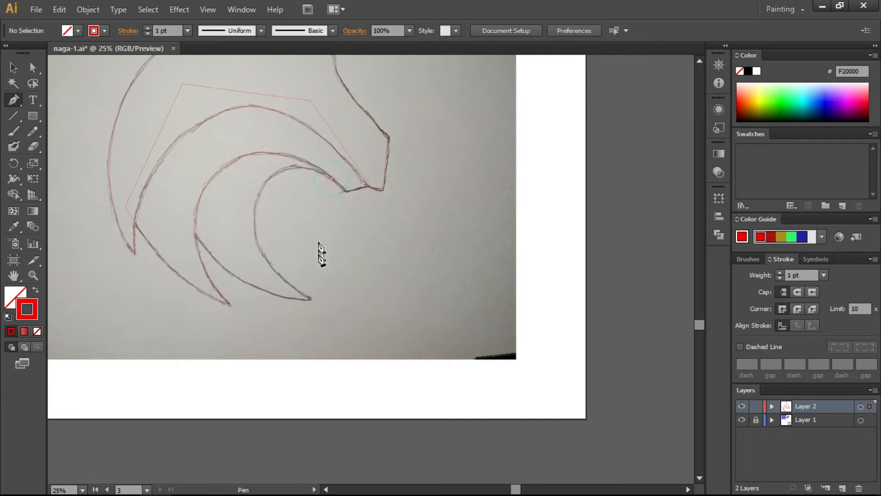
pyautogui.click(311, 299)
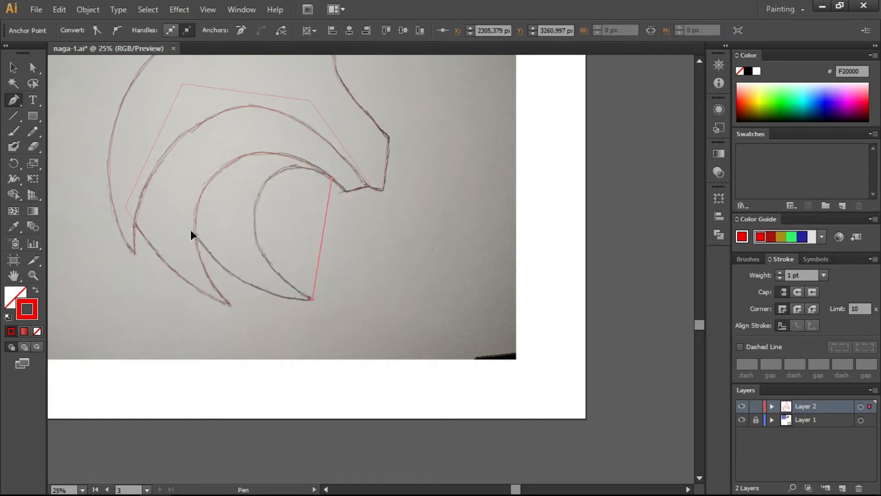
pyautogui.click(191, 230)
pyautogui.click(211, 136)
pyautogui.hotkey('ctrl', 'z')
pyautogui.click(185, 173)
pyautogui.click(251, 135)
pyautogui.click(322, 156)
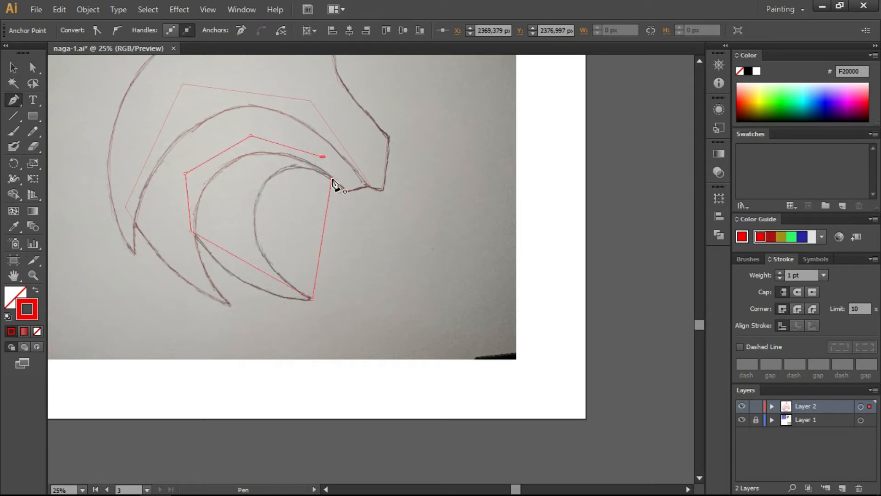
pyautogui.click(332, 179)
# Step: Add anchors to the third section's inner and lower edges and curve the lower edge along the sketch
pyautogui.click(324, 234)
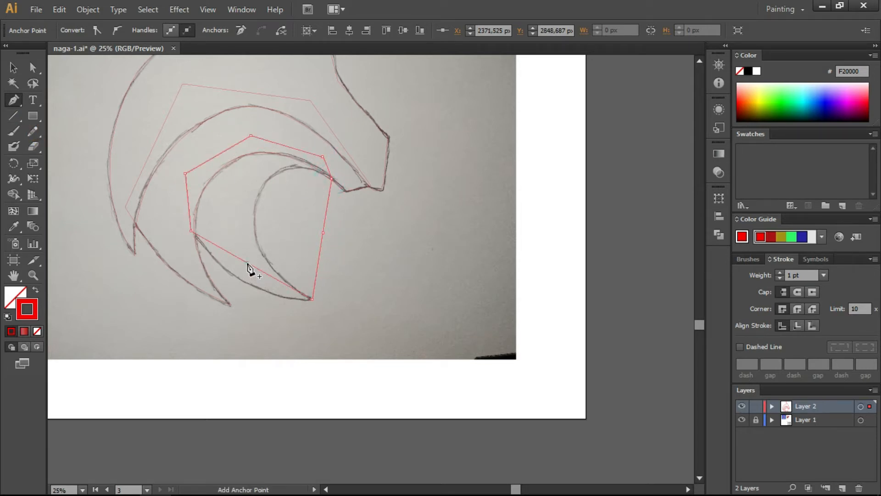
pyautogui.click(247, 262)
pyautogui.click(32, 68)
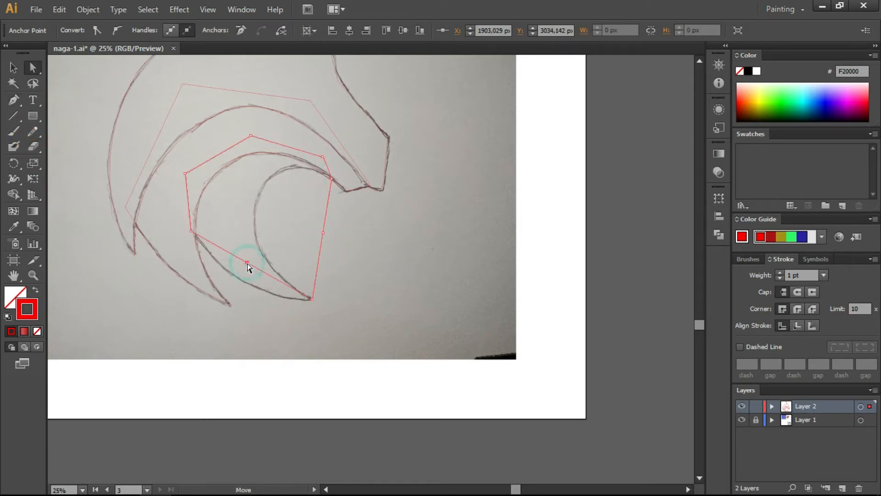
pyautogui.click(117, 30)
pyautogui.moveTo(248, 265); pyautogui.dragTo(247, 282)
pyautogui.click(256, 295)
pyautogui.click(246, 281)
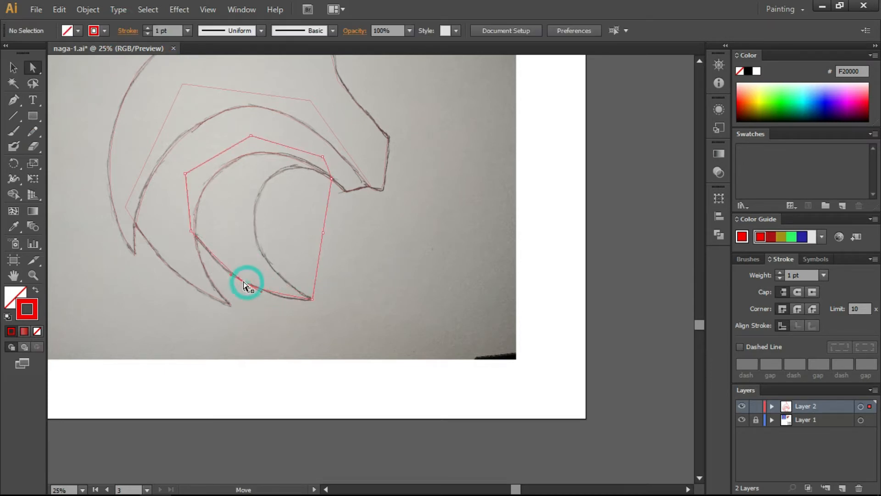
pyautogui.moveTo(261, 293); pyautogui.dragTo(268, 298)
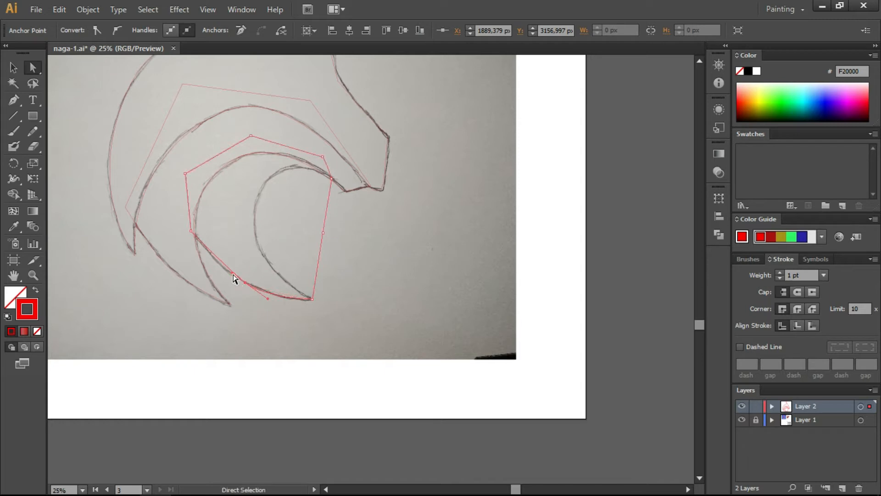
# Step: Smooth the third section's inner edge anchor and curve that edge along the sketch's innermost arc
pyautogui.click(323, 234)
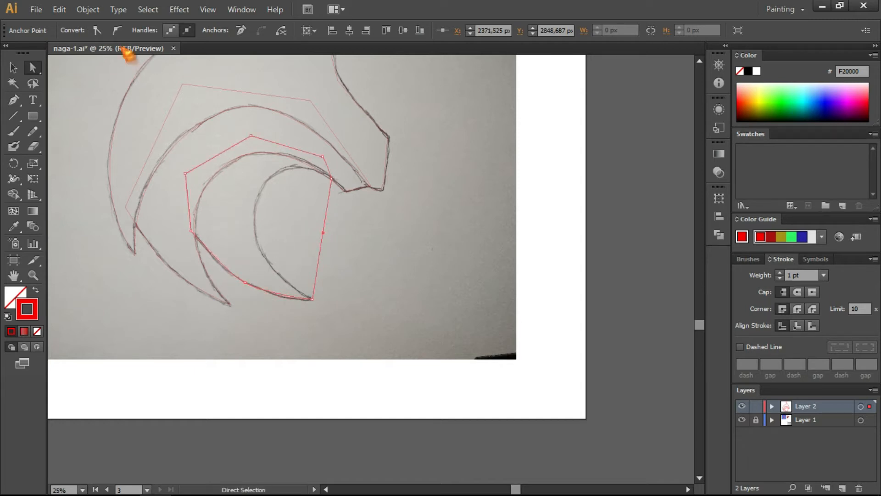
pyautogui.moveTo(324, 237); pyautogui.dragTo(266, 142)
pyautogui.click(263, 230)
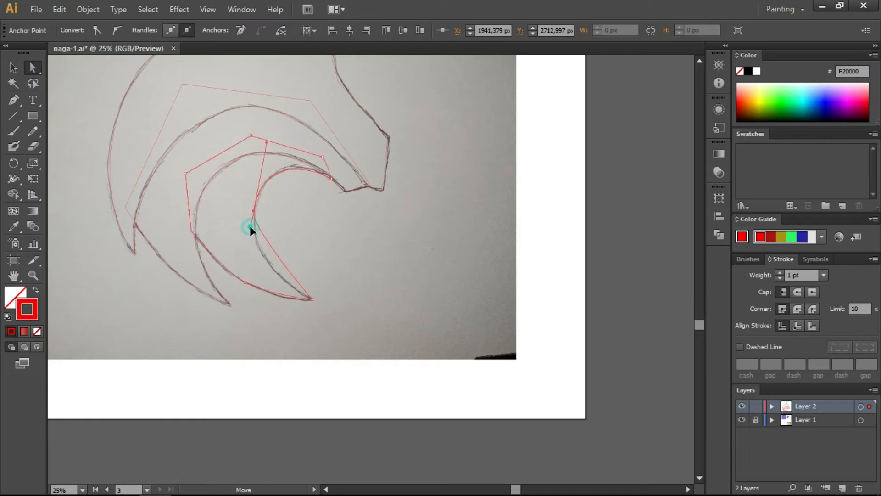
pyautogui.moveTo(250, 226); pyautogui.dragTo(246, 265)
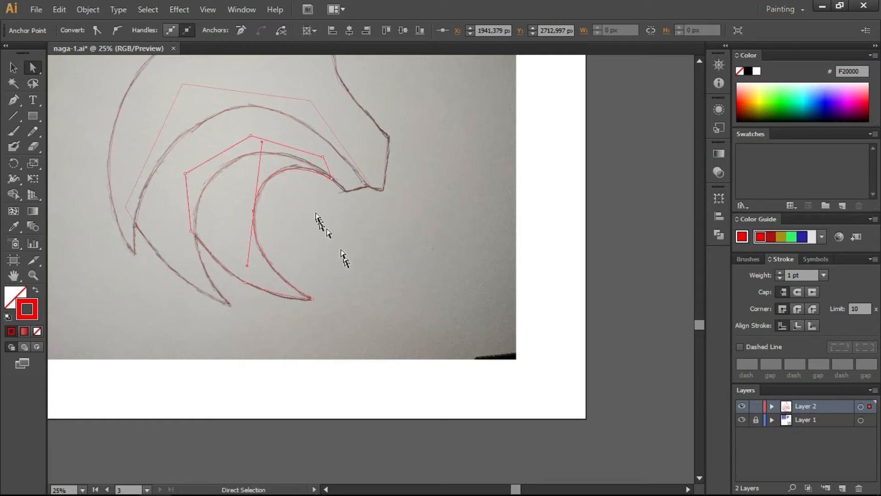
pyautogui.click(388, 233)
# Step: Select all traced paths and merge the overlapping pieces of the mane sections with Shape Builder
pyautogui.hotkey('ctrl', 'a')
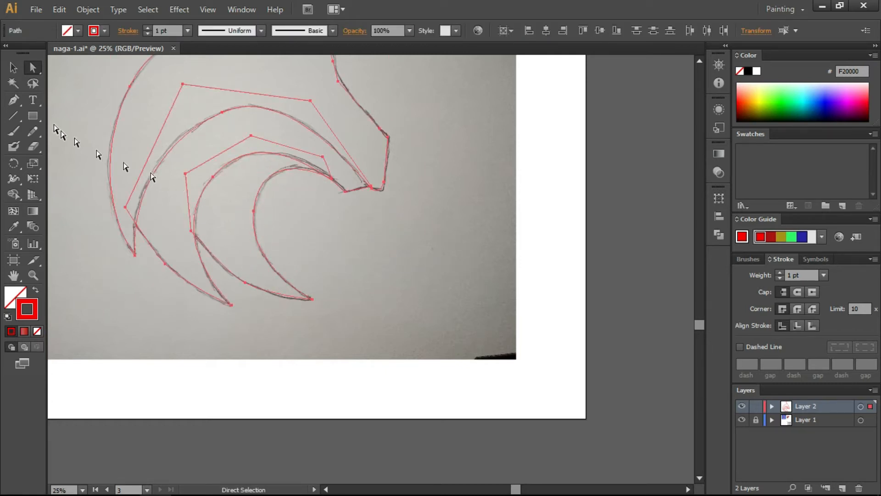
pyautogui.click(13, 194)
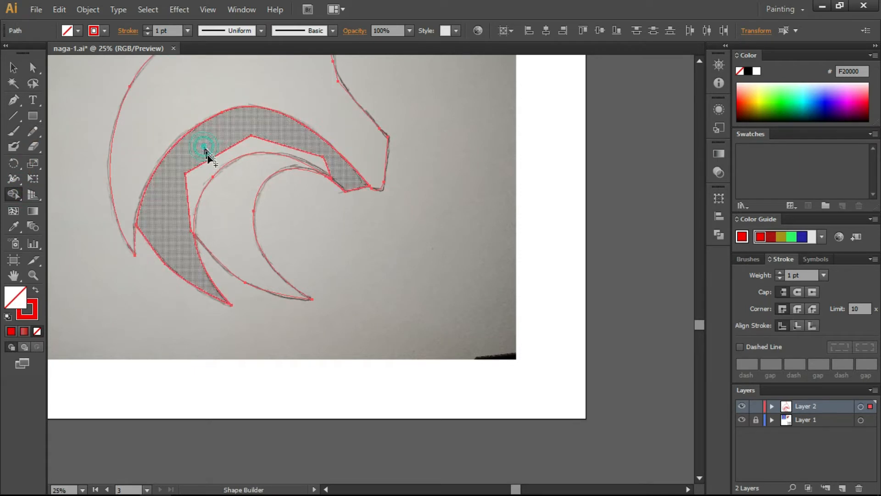
pyautogui.moveTo(207, 152); pyautogui.dragTo(209, 161)
pyautogui.click(13, 68)
pyautogui.click(547, 247)
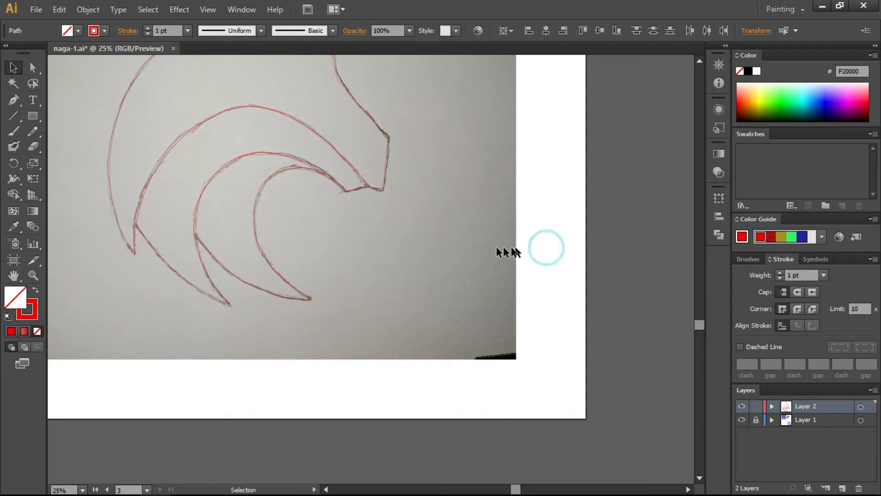
# Step: Hide Layer 1 with the reference sketch and select the traced outlines
pyautogui.click(755, 420)
pyautogui.click(742, 419)
pyautogui.click(312, 171)
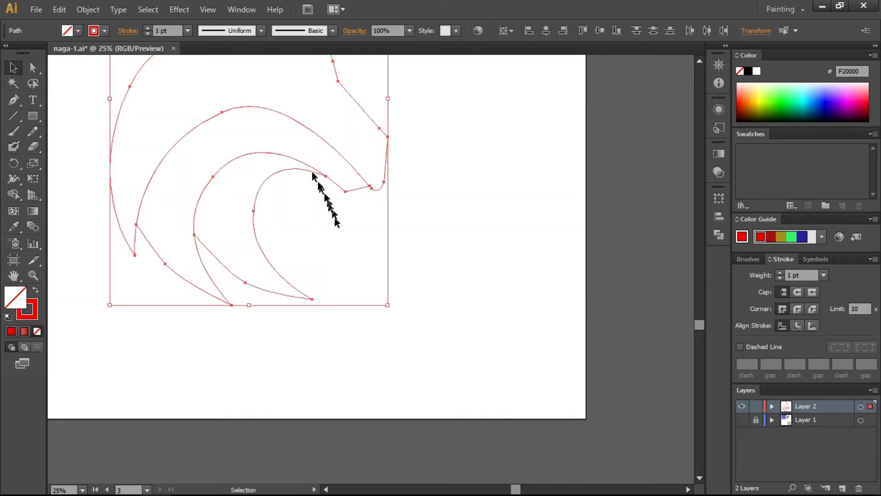
# Step: Set the stroke weight of the traced outlines to 8 pt and deselect them
pyautogui.click(147, 28)
pyautogui.click(147, 28)
pyautogui.click(147, 28)
pyautogui.click(147, 28)
pyautogui.click(148, 28)
pyautogui.click(147, 28)
pyautogui.click(147, 28)
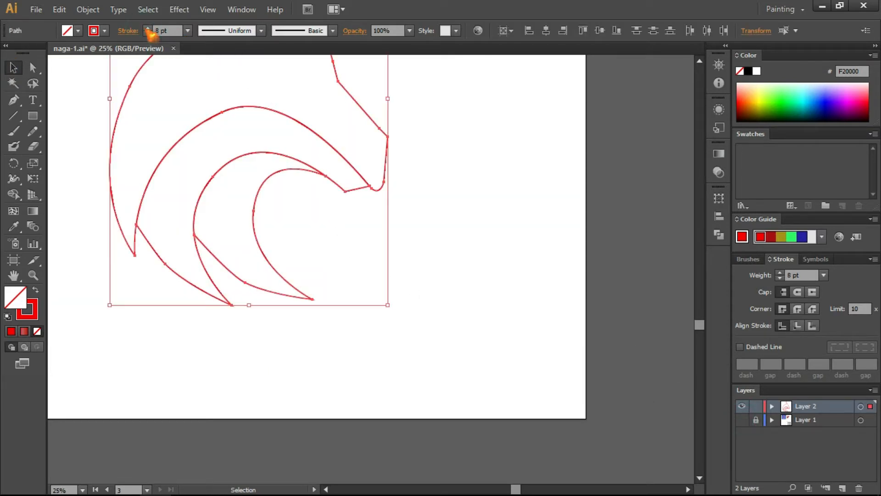
pyautogui.click(58, 89)
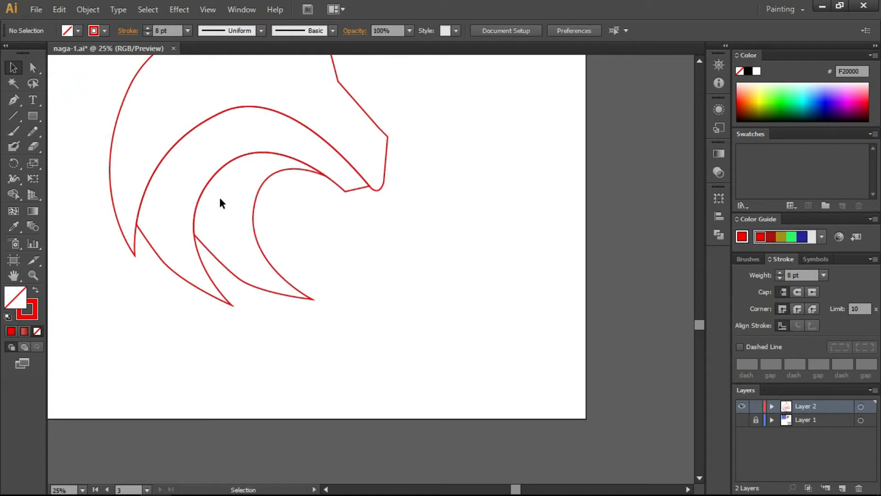
# Step: Show and unlock Layer 1, and hide only its scanned sketch image, keeping the red gradient square visible
pyautogui.moveTo(219, 197); pyautogui.dragTo(243, 278)
pyautogui.scroll(-1, 241, 264)
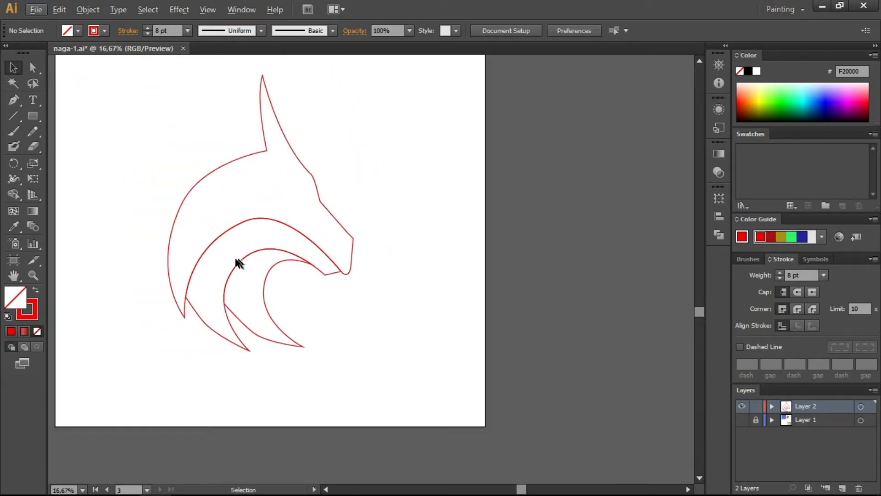
pyautogui.scroll(-1, 209, 233)
pyautogui.moveTo(212, 222); pyautogui.dragTo(198, 248)
pyautogui.moveTo(99, 104); pyautogui.dragTo(142, 131)
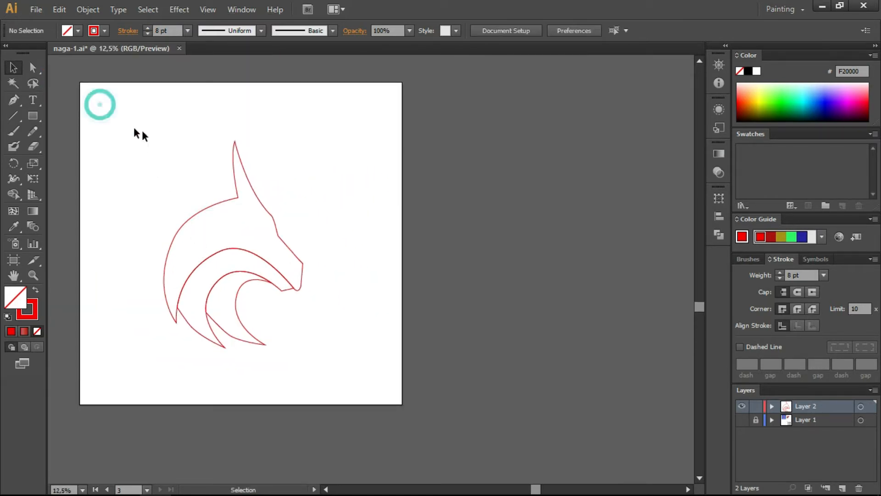
pyautogui.click(741, 419)
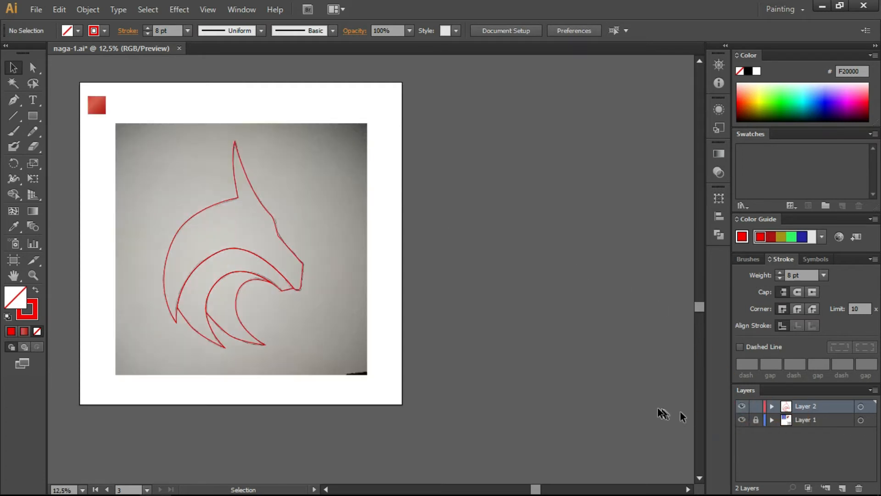
pyautogui.click(772, 420)
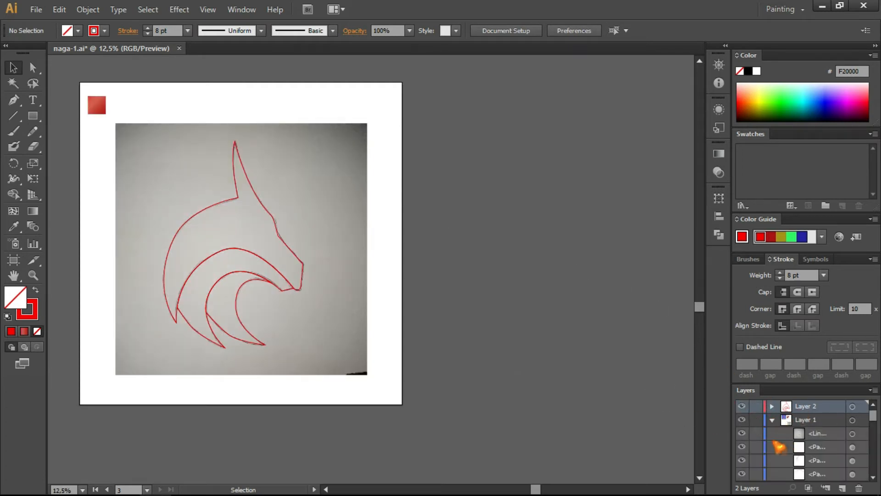
pyautogui.scroll(-2, 761, 426)
pyautogui.click(741, 406)
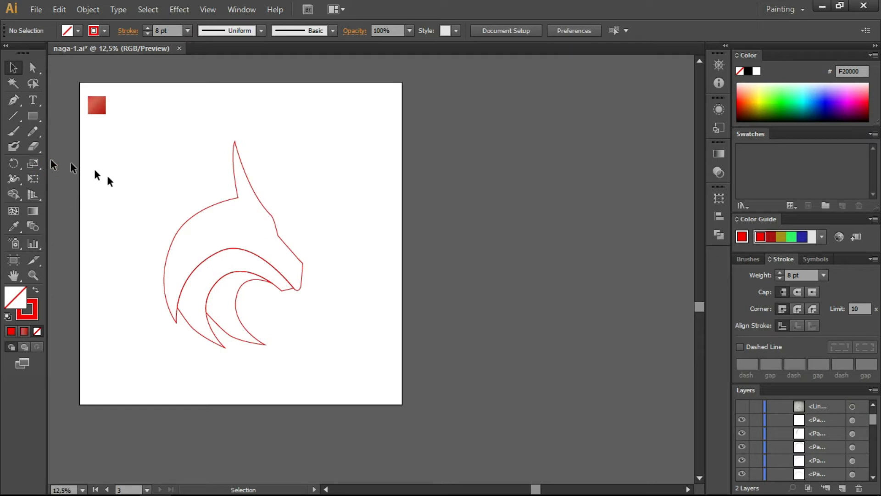
pyautogui.press('a')
pyautogui.hotkey('ctrl', 'a')
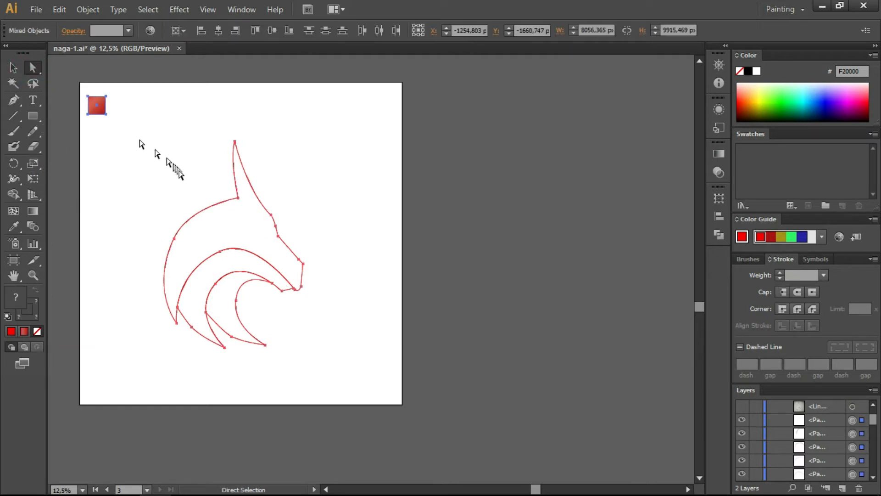
pyautogui.click(14, 226)
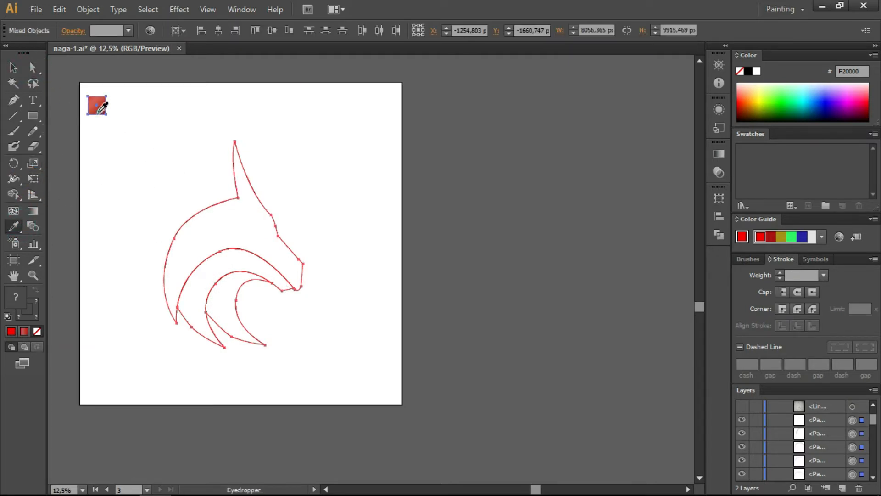
pyautogui.click(16, 69)
pyautogui.click(303, 240)
# Step: Select the head and innermost mane outlines and apply the red gradient square's appearance to them with the Eyedropper
pyautogui.moveTo(300, 243); pyautogui.dragTo(372, 250)
pyautogui.scroll(1, 371, 269)
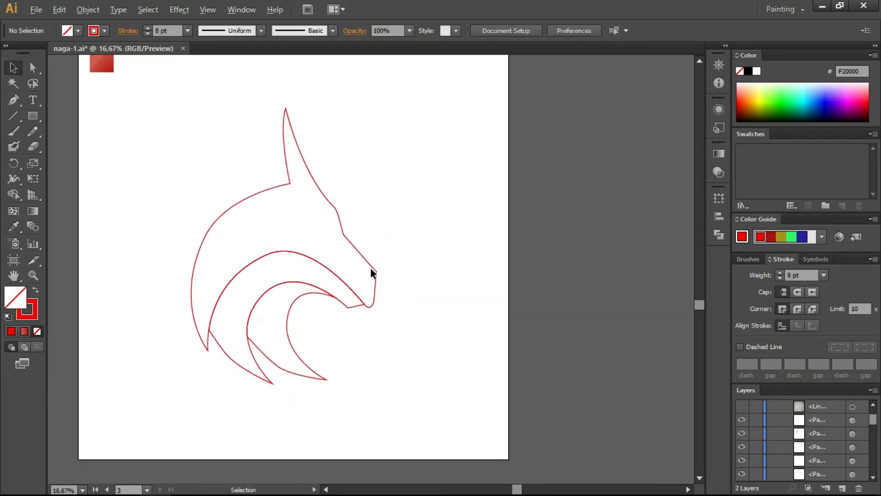
pyautogui.click(248, 376)
pyautogui.click(410, 369)
pyautogui.click(323, 195)
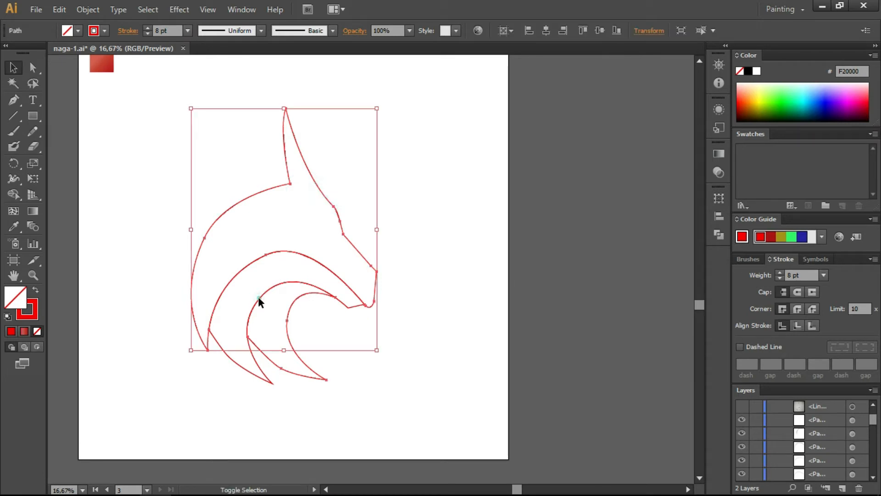
pyautogui.click(266, 360)
pyautogui.click(14, 226)
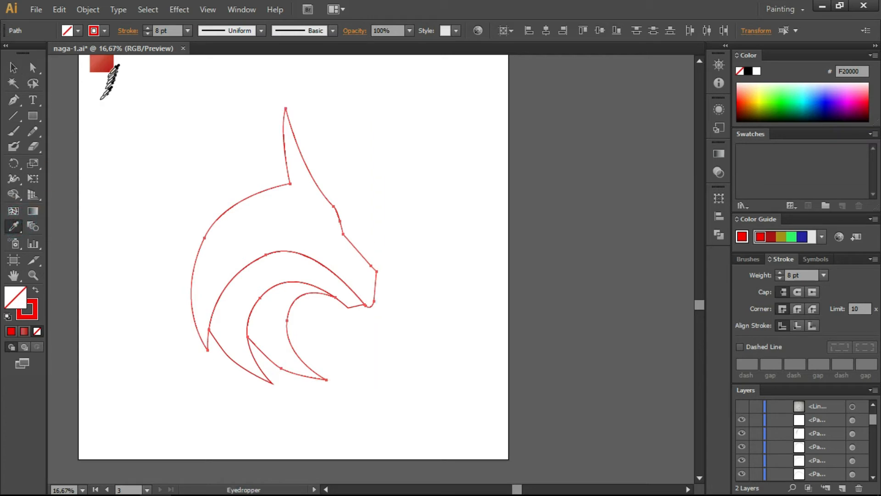
pyautogui.click(101, 65)
pyautogui.press('v')
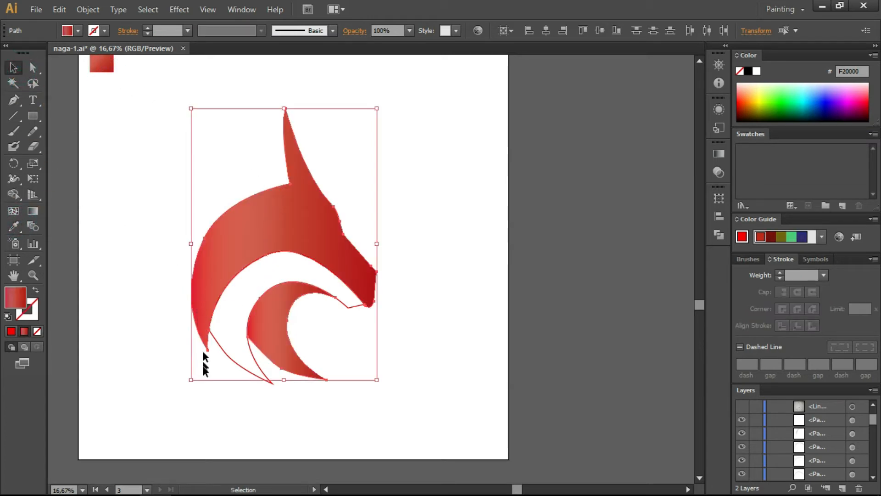
# Step: Fill the middle mane section with the red gradient sampled from the reference square and deselect it
pyautogui.click(241, 362)
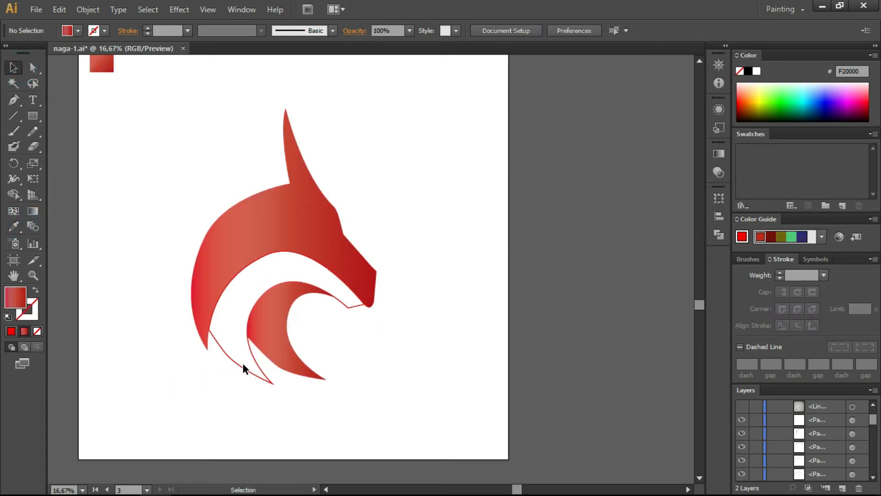
pyautogui.click(13, 226)
pyautogui.click(101, 64)
pyautogui.click(14, 67)
pyautogui.click(192, 220)
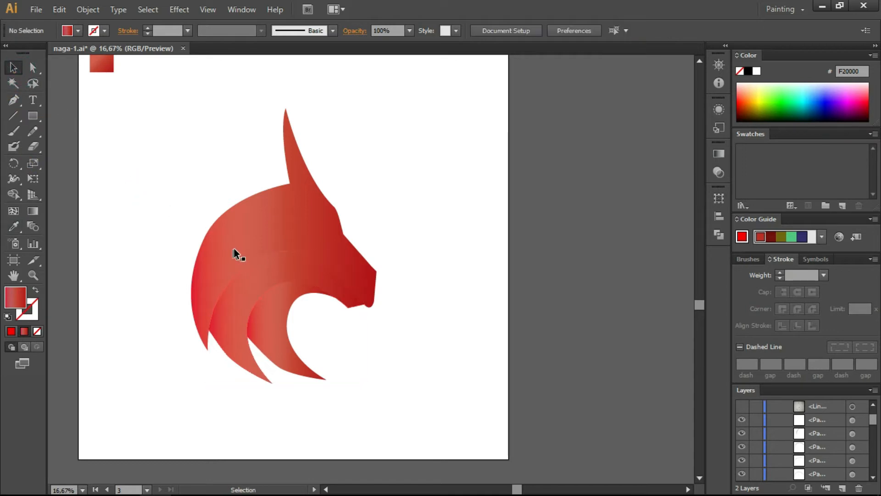
# Step: Redirect the head's gradient diagonally, running from outside its upper-left back down to the opening inside the mane
pyautogui.keyDown('alt'); pyautogui.scroll(1, 233, 247); pyautogui.keyUp('alt')
pyautogui.click(234, 236)
pyautogui.press('g')
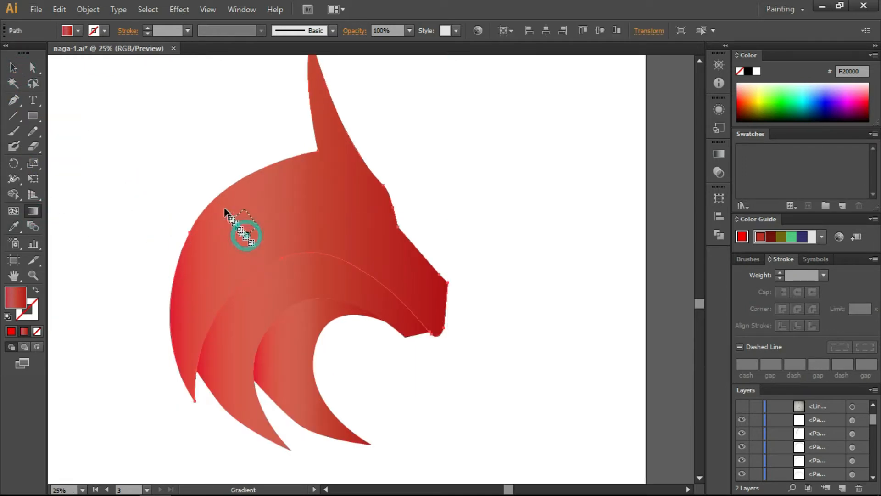
pyautogui.moveTo(257, 223); pyautogui.dragTo(151, 140)
pyautogui.moveTo(350, 302); pyautogui.dragTo(189, 181)
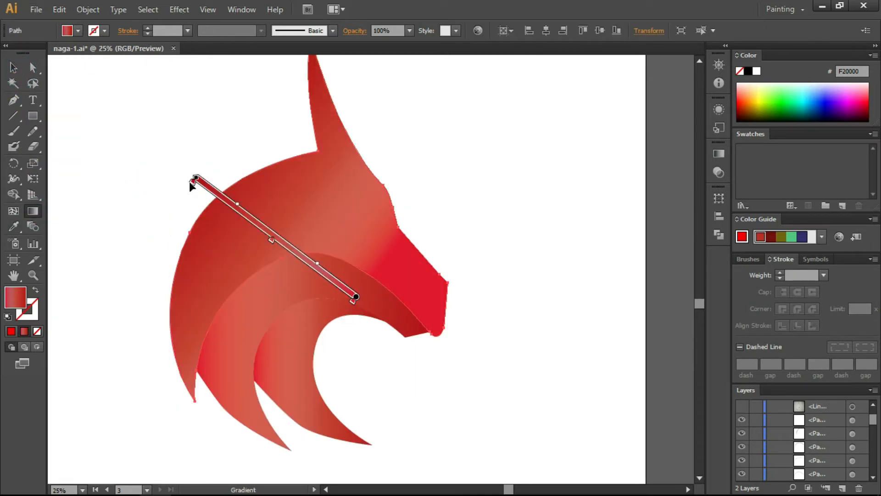
pyautogui.moveTo(343, 359); pyautogui.dragTo(226, 156)
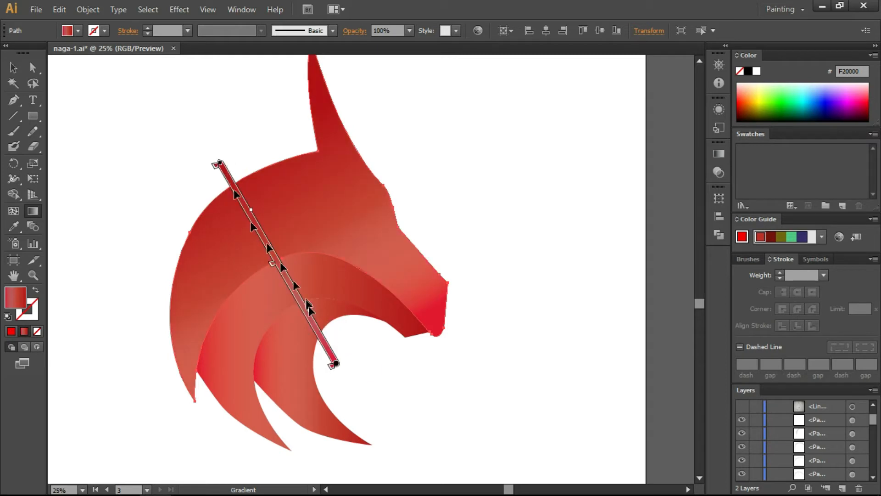
pyautogui.moveTo(162, 133)
pyautogui.mouseDown()
pyautogui.moveTo(314, 316)
pyautogui.moveTo(352, 333)
pyautogui.mouseUp()
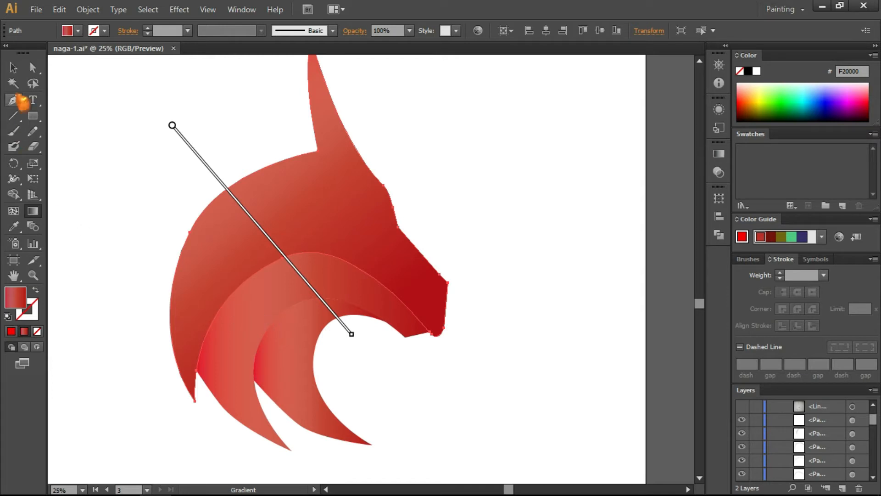
# Step: Redirect the middle mane section's gradient diagonally from the lower-right tip of the mane up to the head's back
pyautogui.click(32, 68)
pyautogui.click(198, 352)
pyautogui.click(32, 211)
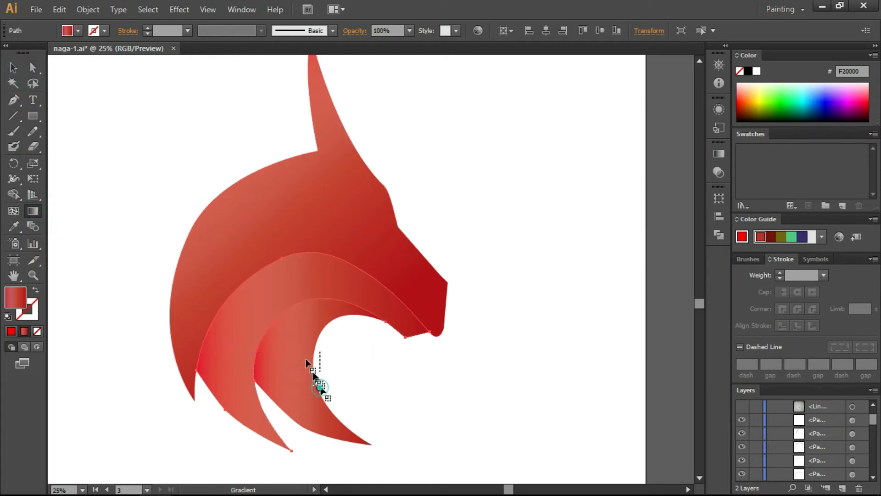
pyautogui.moveTo(330, 381); pyautogui.dragTo(259, 254)
pyautogui.moveTo(375, 430); pyautogui.dragTo(231, 251)
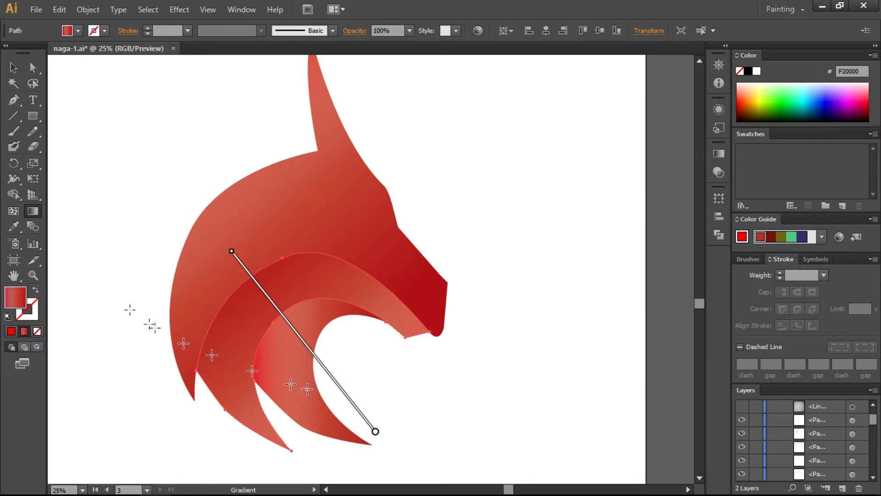
# Step: Redirect the innermost mane section's gradient from outside its lower right up toward the middle section, and deselect it
pyautogui.click(32, 68)
pyautogui.click(281, 382)
pyautogui.click(33, 210)
pyautogui.moveTo(368, 406); pyautogui.dragTo(283, 311)
pyautogui.moveTo(433, 409); pyautogui.dragTo(246, 320)
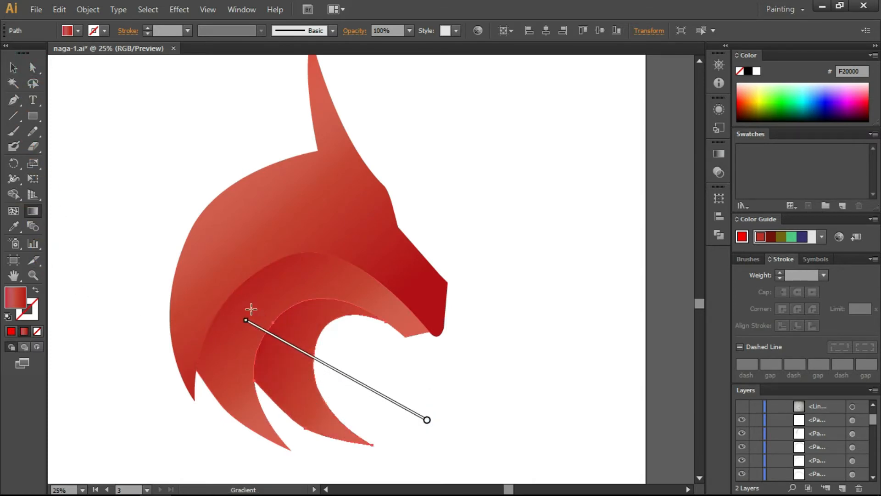
pyautogui.click(13, 68)
pyautogui.click(117, 113)
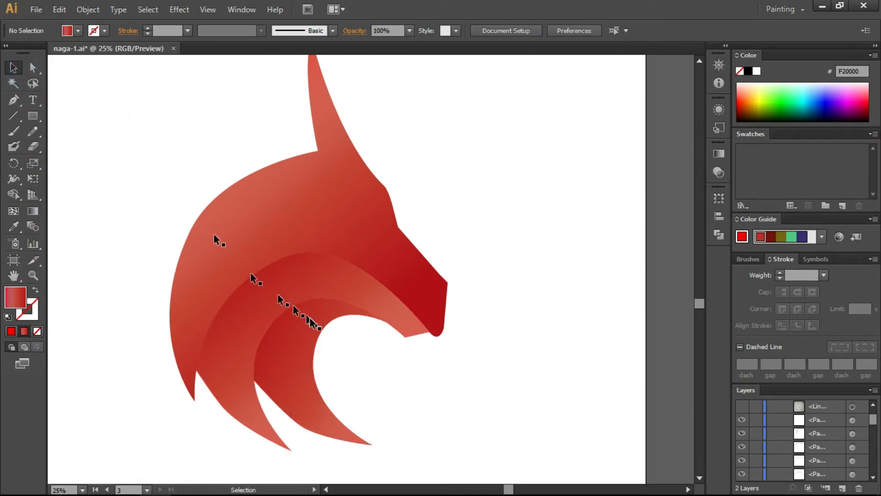
pyautogui.scroll(-1, 310, 319)
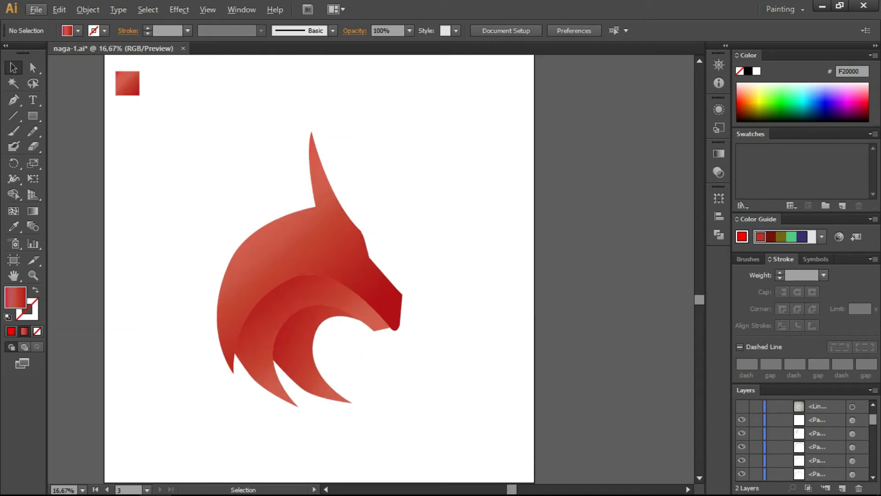
pyautogui.scroll(-1, 356, 202)
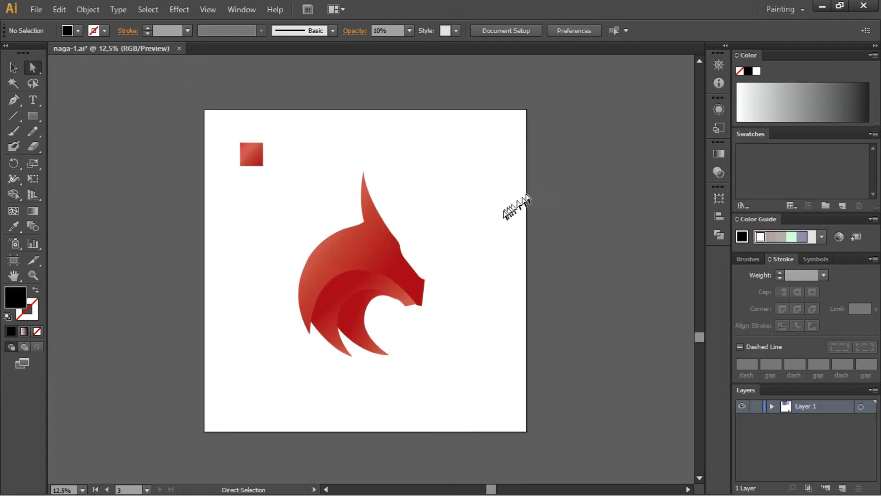
# Step: Draw a closed Pen shape over the head from the outer mane notch to the chin and back around across the head
pyautogui.scroll(2, 392, 335)
pyautogui.press('p')
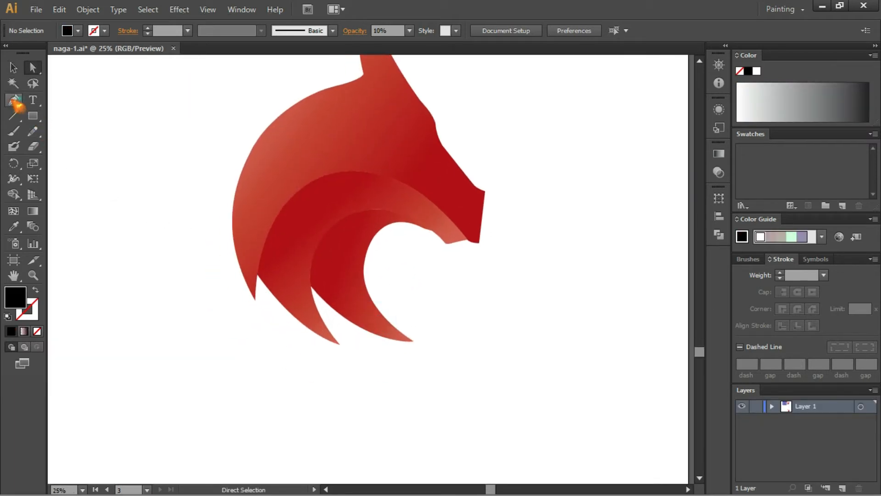
pyautogui.scroll(1, 262, 285)
pyautogui.click(262, 283)
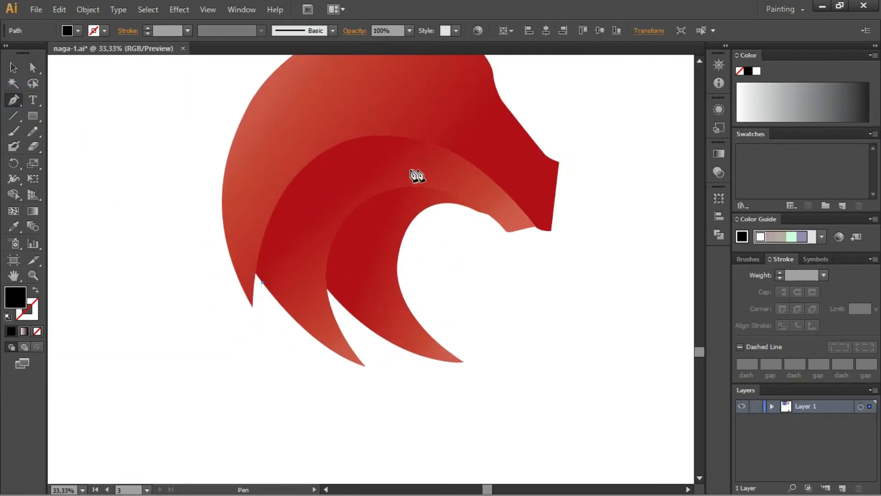
pyautogui.click(553, 228)
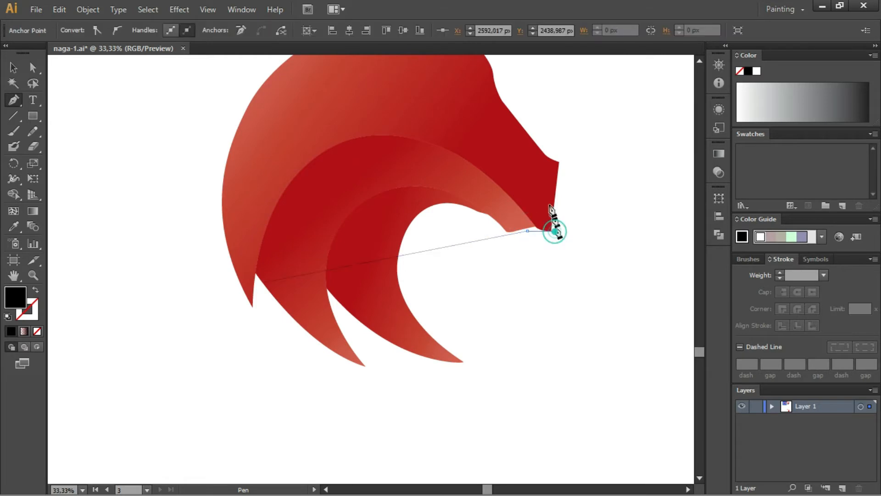
pyautogui.click(436, 92)
pyautogui.click(205, 225)
pyautogui.click(262, 282)
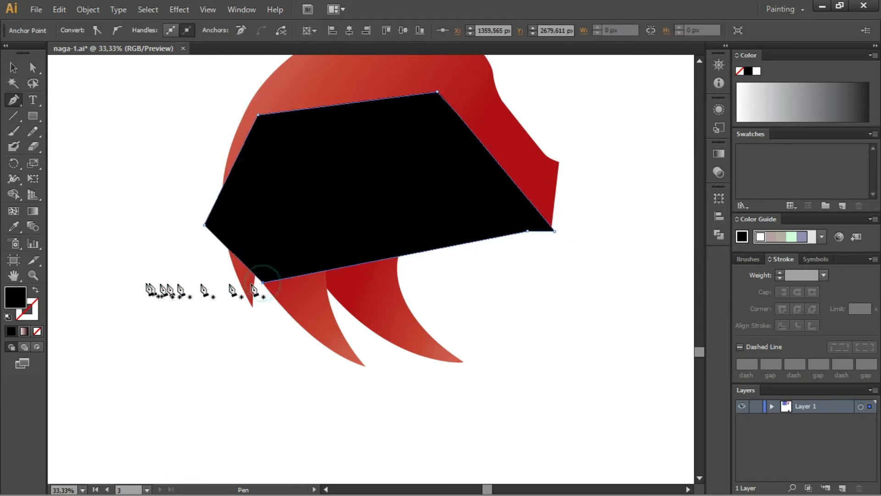
# Step: Remove the new shape's fill, add an anchor to its lower edge, and curve that edge just inside the middle mane's upper boundary
pyautogui.click(37, 331)
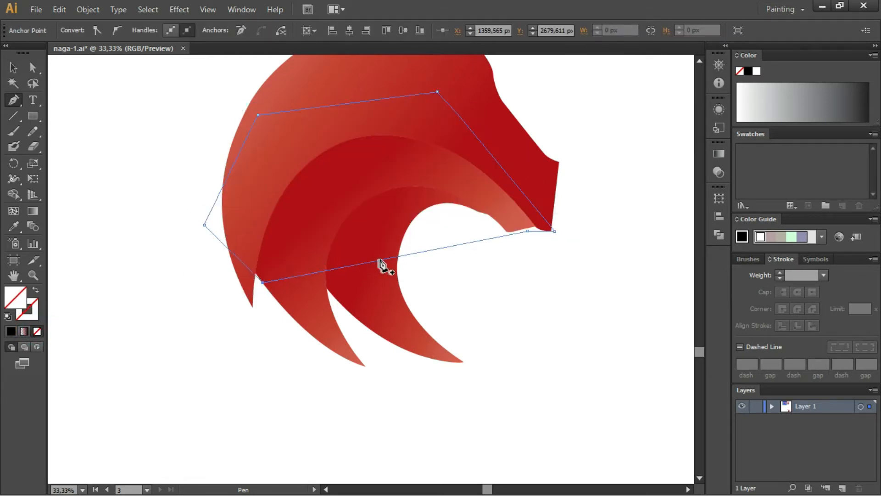
pyautogui.click(383, 260)
pyautogui.click(32, 68)
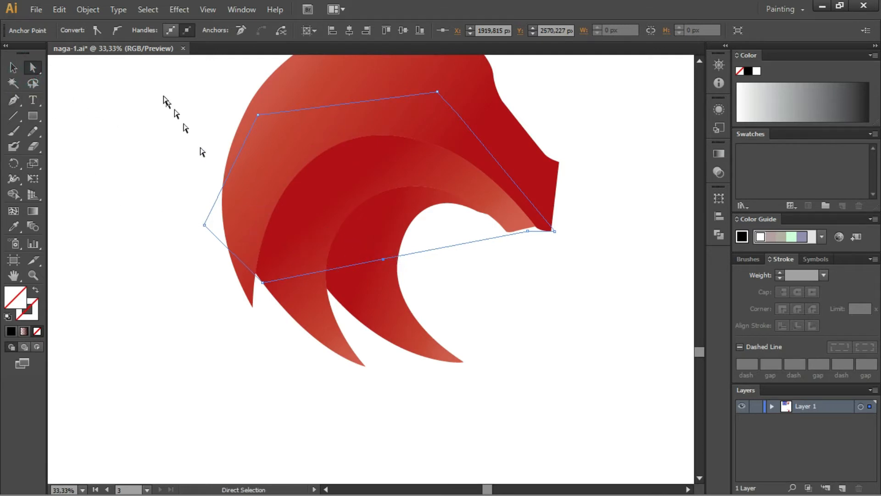
pyautogui.moveTo(384, 259); pyautogui.dragTo(276, 169)
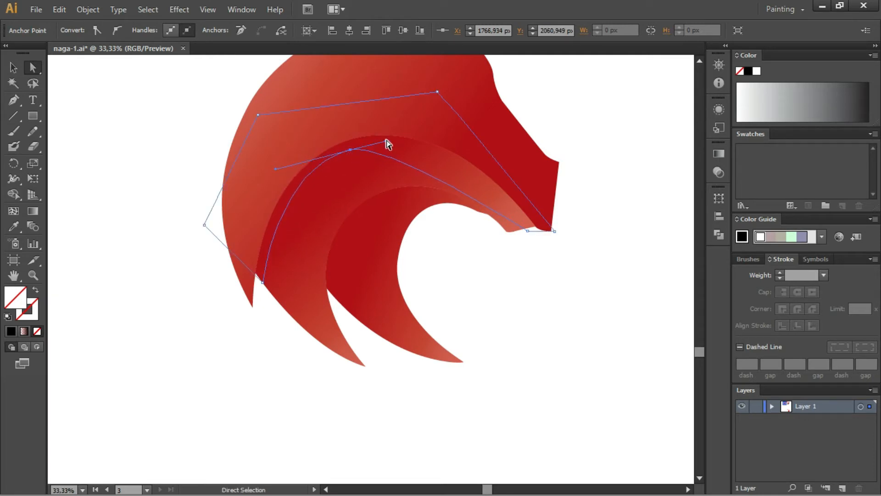
pyautogui.moveTo(387, 141); pyautogui.dragTo(442, 118)
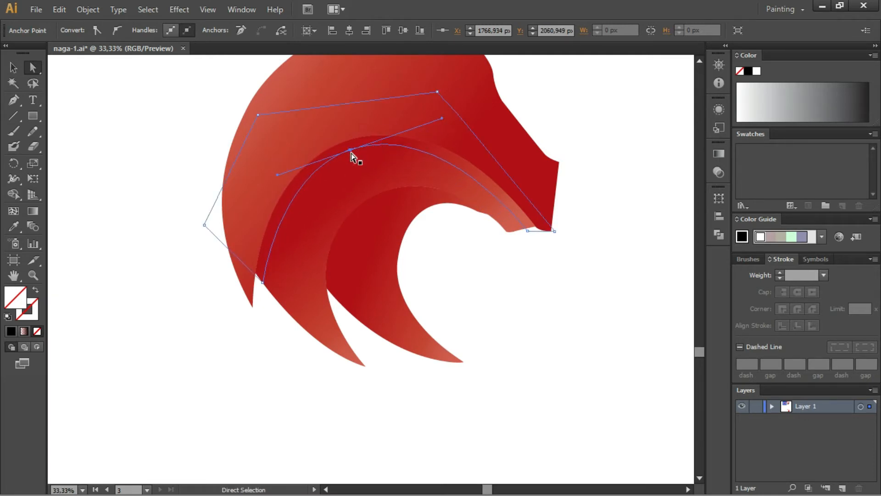
# Step: Select the whole curved shape and fill it with solid black
pyautogui.click(13, 67)
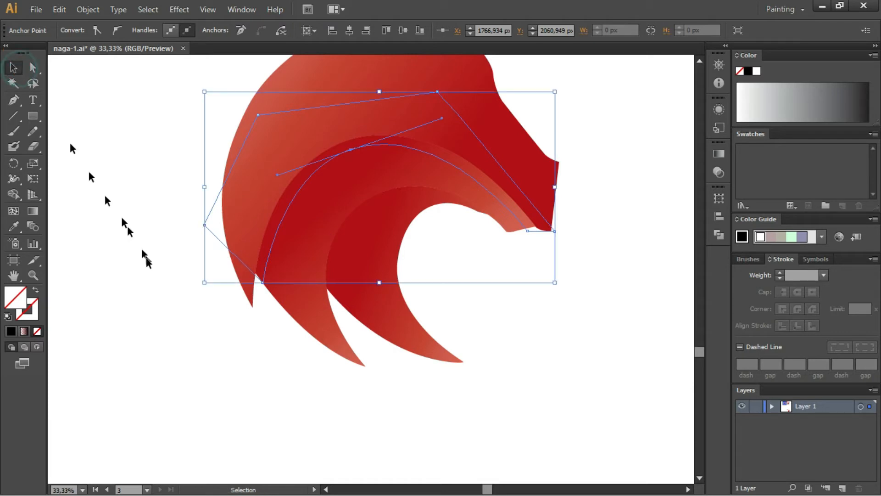
pyautogui.click(245, 302)
pyautogui.click(11, 332)
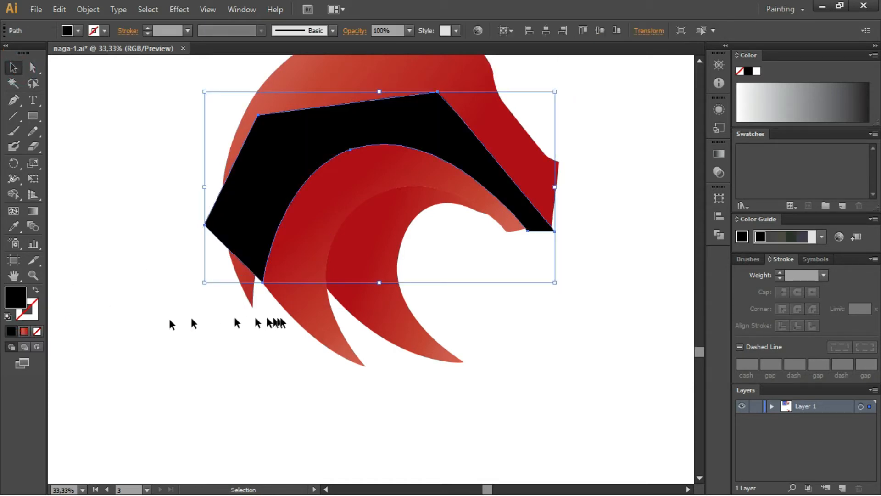
# Step: Split the black shape against the middle mane section with Shape Builder and delete the excess, keeping a thin black band along the section's upper edge
pyautogui.keyDown('shift'); pyautogui.click(275, 323); pyautogui.keyUp('shift')
pyautogui.click(13, 194)
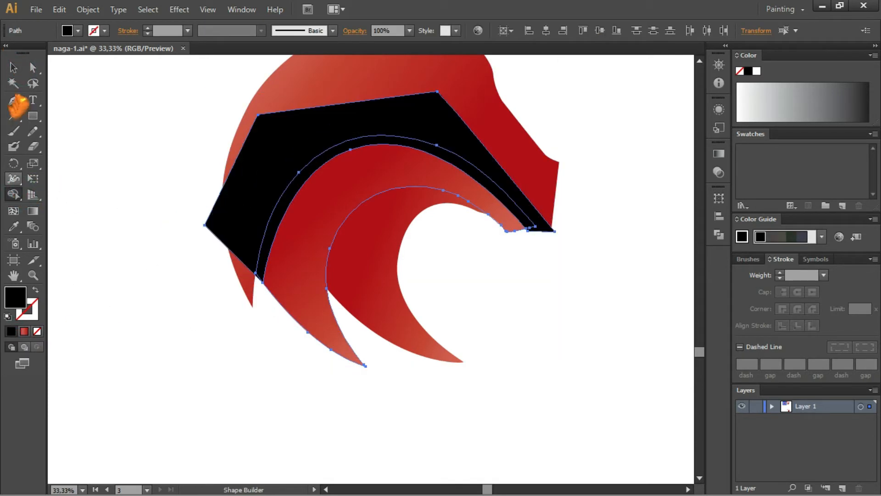
pyautogui.press('v')
pyautogui.press('Delete')
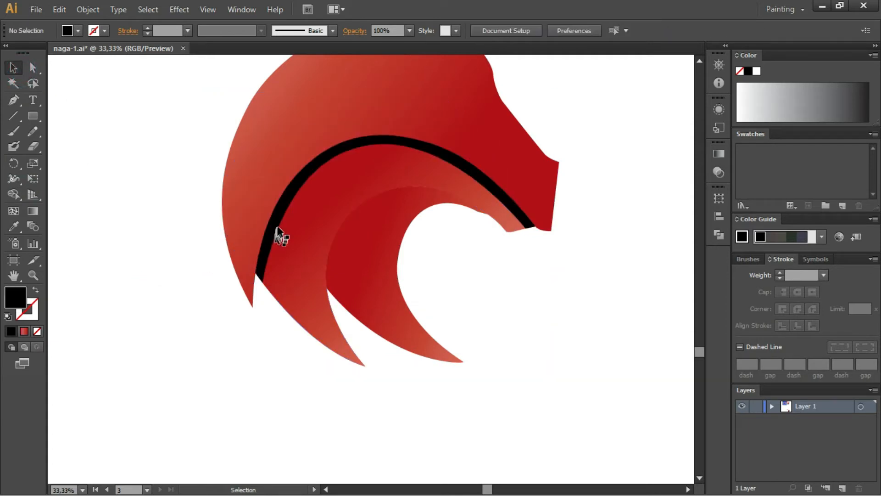
# Step: Draw a closed Pen shape from the jaw's inner edge to the notch between the middle and innermost mane sections and back around above them
pyautogui.hotkey('ctrl', '+')
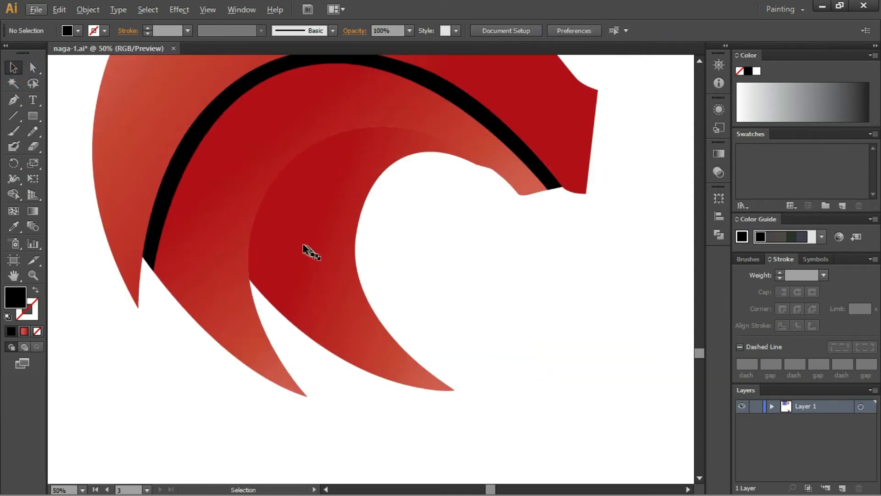
pyautogui.click(14, 99)
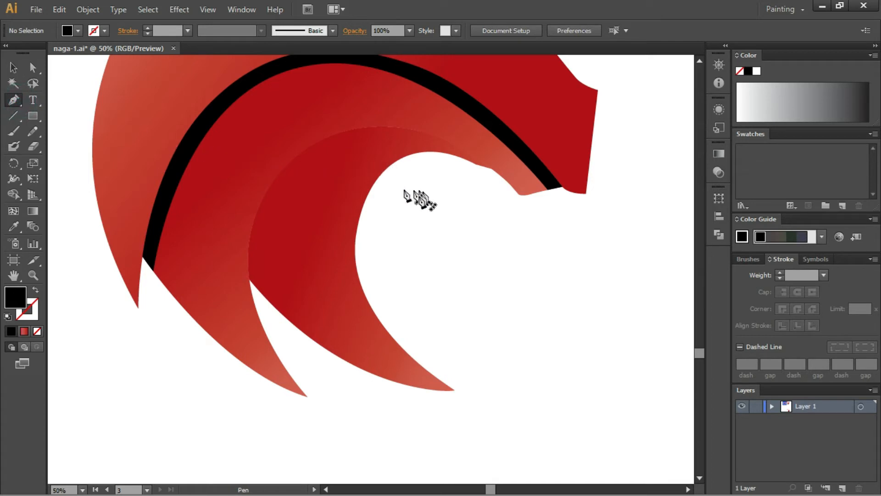
pyautogui.click(487, 168)
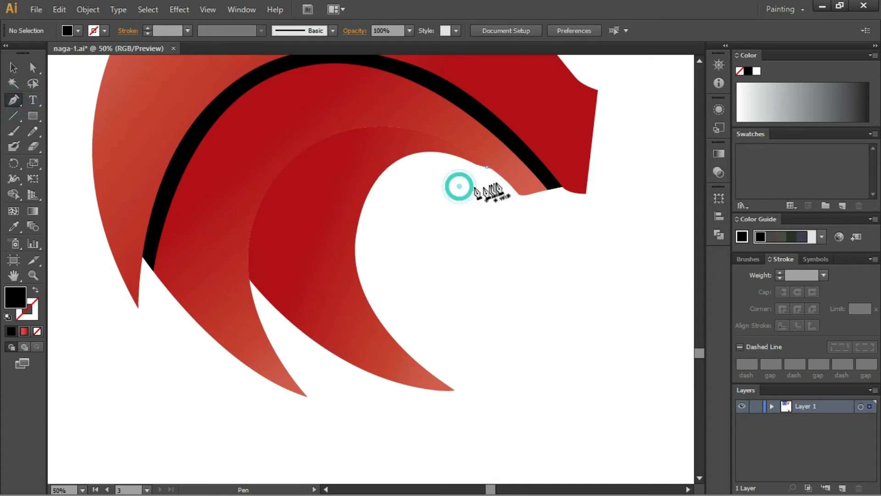
pyautogui.click(252, 285)
pyautogui.click(237, 280)
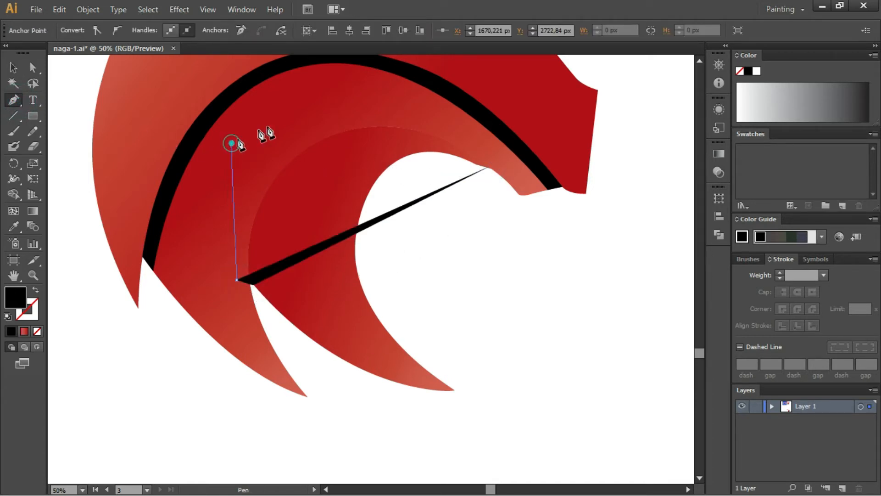
pyautogui.click(232, 143)
pyautogui.click(323, 100)
pyautogui.click(472, 100)
pyautogui.click(481, 103)
pyautogui.click(486, 169)
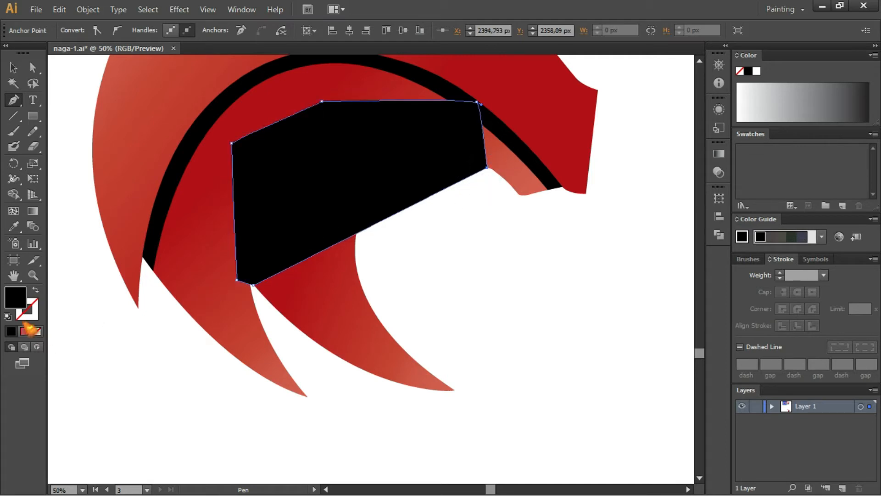
# Step: Remove the new shape's fill, add an anchor to its lower edge, and curve that edge just inside the innermost mane's upper boundary
pyautogui.click(25, 330)
pyautogui.click(38, 330)
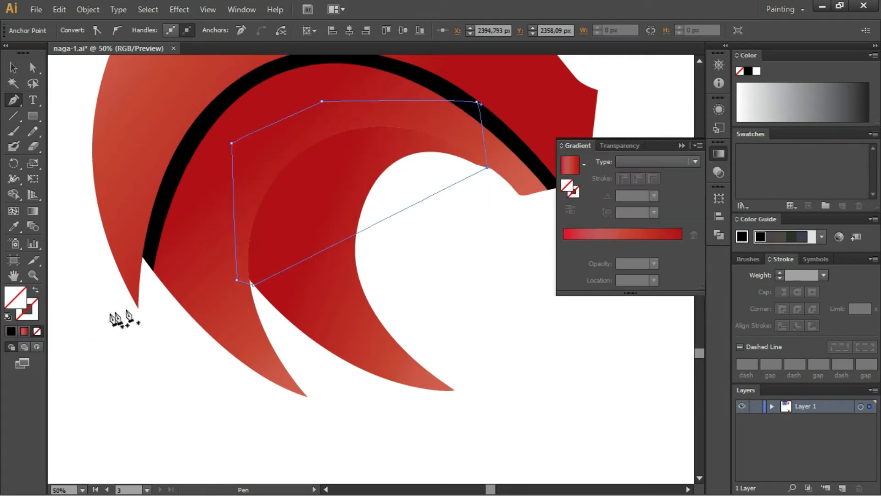
pyautogui.press('a')
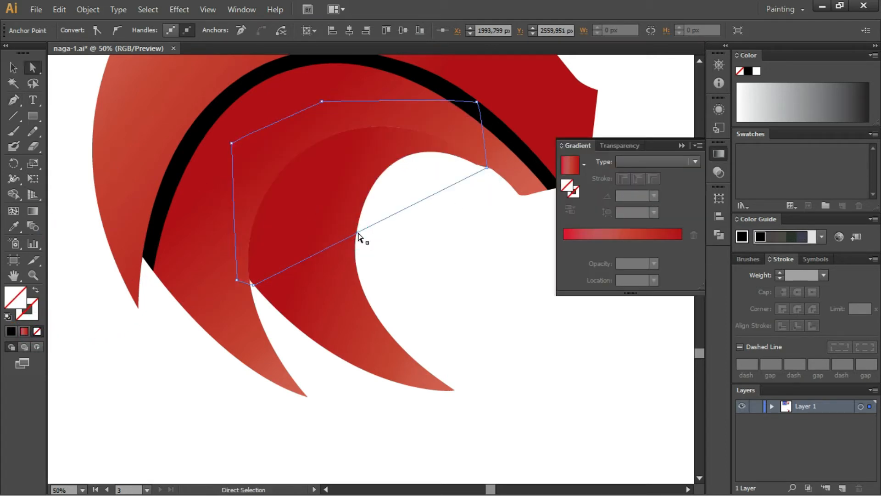
pyautogui.click(314, 253)
pyautogui.moveTo(357, 233); pyautogui.dragTo(385, 109)
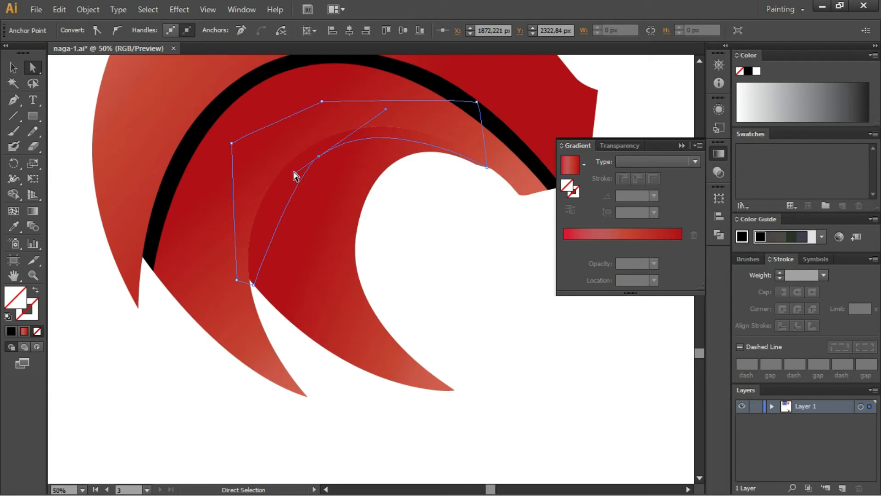
pyautogui.moveTo(294, 175); pyautogui.dragTo(244, 200)
# Step: Fill the curved shape with black and trim it against the innermost mane section with Shape Builder, leaving a thin band along its edge
pyautogui.press('v')
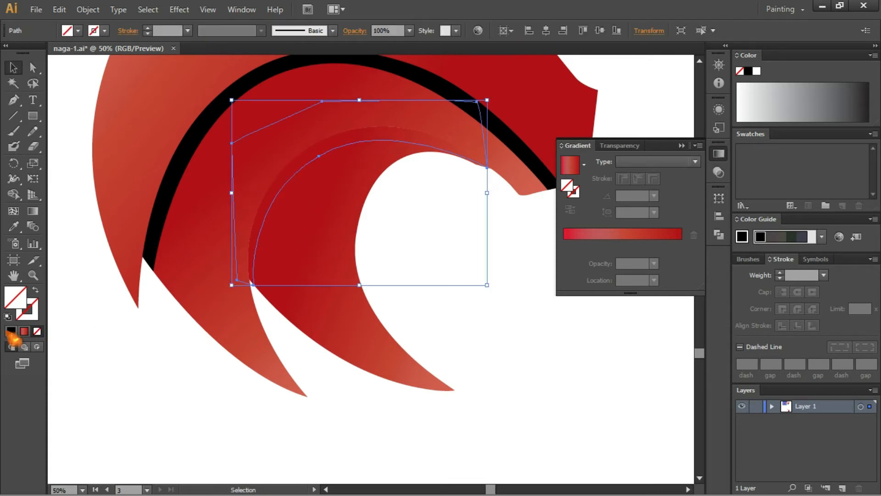
pyautogui.click(11, 331)
pyautogui.keyDown('shift'); pyautogui.click(308, 296); pyautogui.keyUp('shift')
pyautogui.click(14, 147)
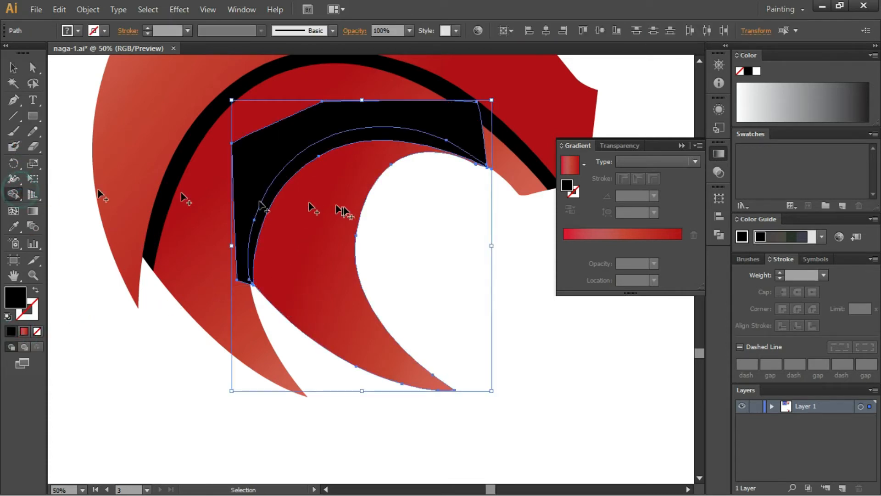
pyautogui.click(13, 68)
pyautogui.hotkey('ctrl', 'shift', 'a')
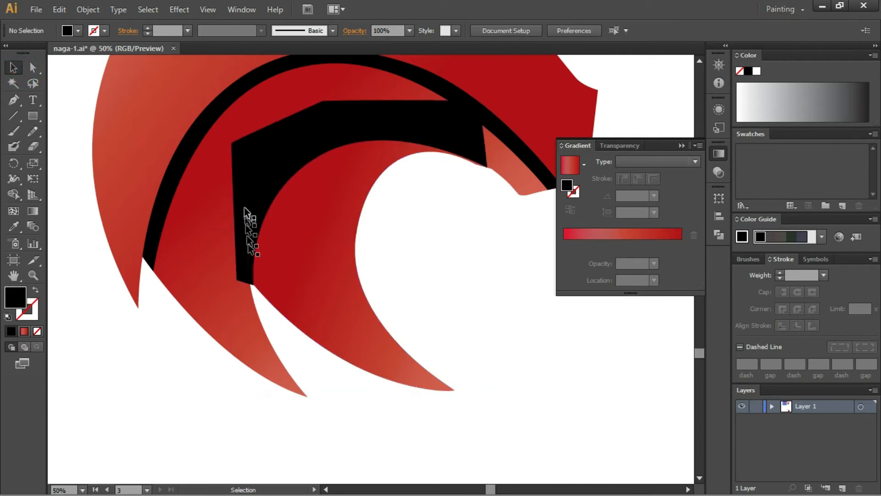
pyautogui.click(242, 284)
pyautogui.press('Delete')
# Step: Select both black bands on the mane sections, set their opacity to 20%, and deselect them
pyautogui.hotkey('ctrl', '-')
pyautogui.scroll(3, 256, 295)
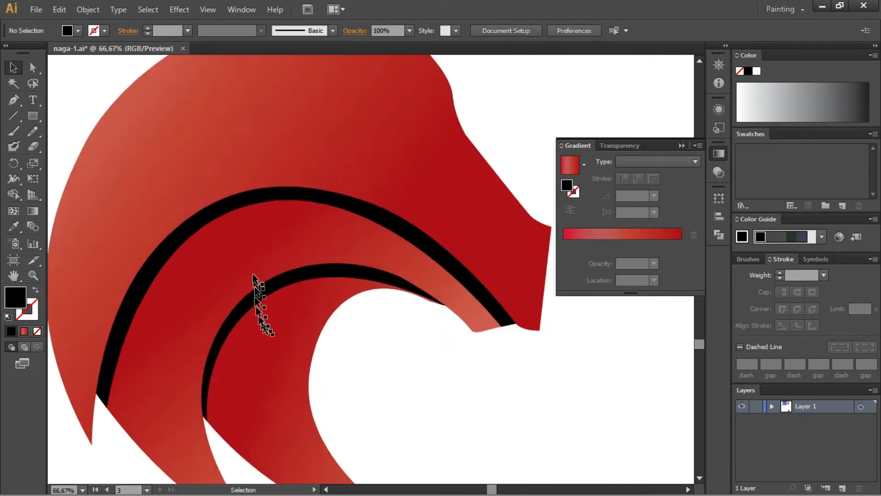
pyautogui.click(238, 156)
pyautogui.click(619, 145)
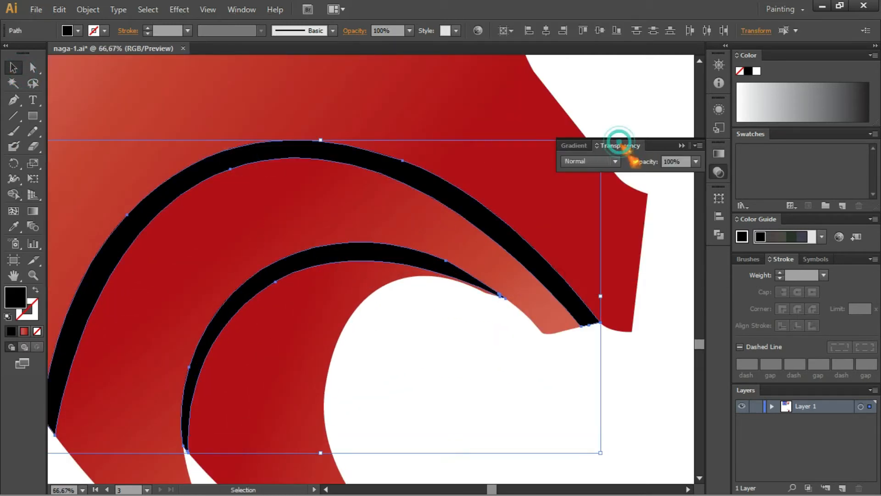
pyautogui.click(695, 161)
pyautogui.click(709, 202)
pyautogui.click(571, 395)
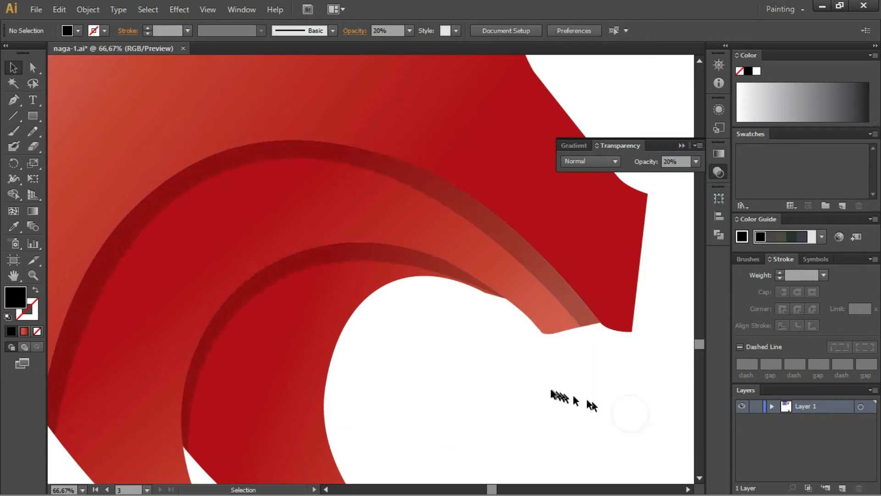
# Step: Draw a closed Pen shape from the horn tip, curving down just inside the face profile to the chin and back around outside the head
pyautogui.scroll(-3, 518, 378)
pyautogui.scroll(1, 512, 383)
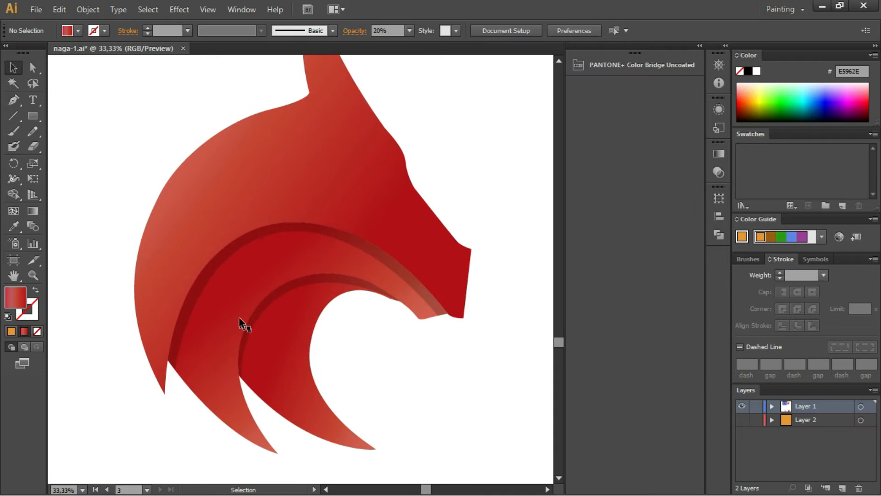
pyautogui.scroll(-1, 241, 323)
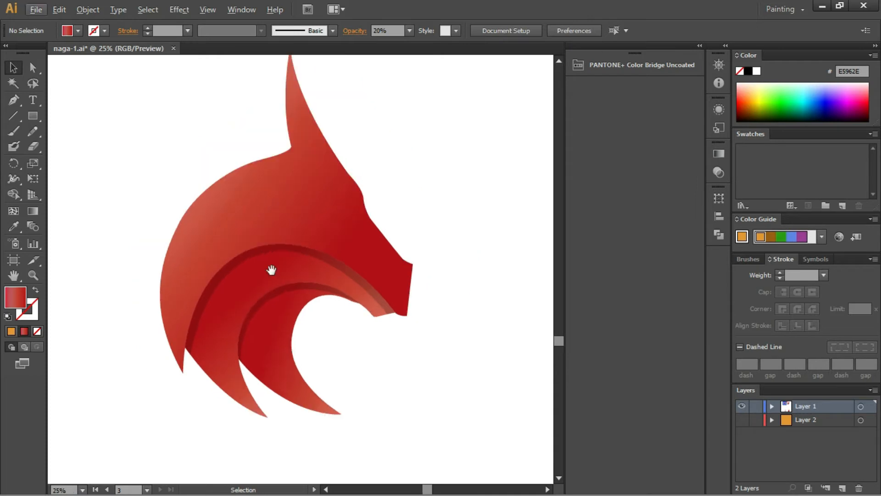
pyautogui.click(14, 100)
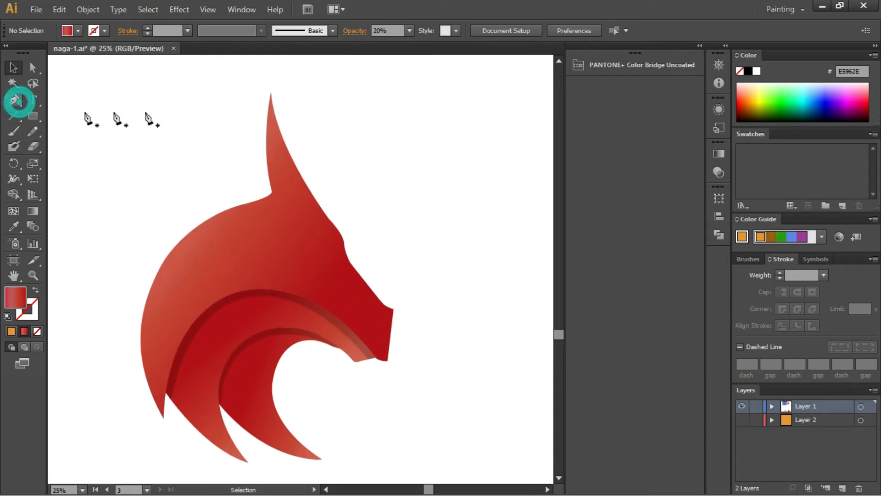
pyautogui.scroll(4, 272, 90)
pyautogui.click(274, 111)
pyautogui.moveTo(275, 223); pyautogui.dragTo(232, 95)
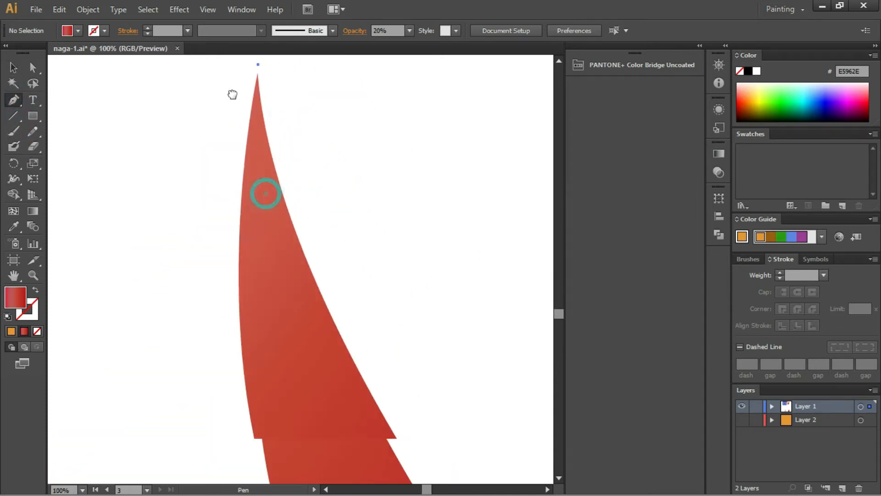
pyautogui.scroll(-3, 258, 141)
pyautogui.moveTo(279, 189); pyautogui.dragTo(234, 155)
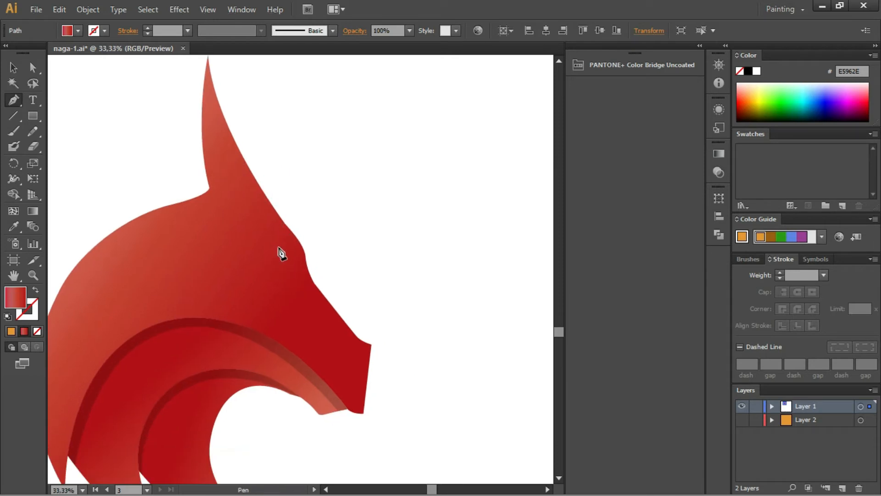
pyautogui.moveTo(300, 274); pyautogui.dragTo(320, 328)
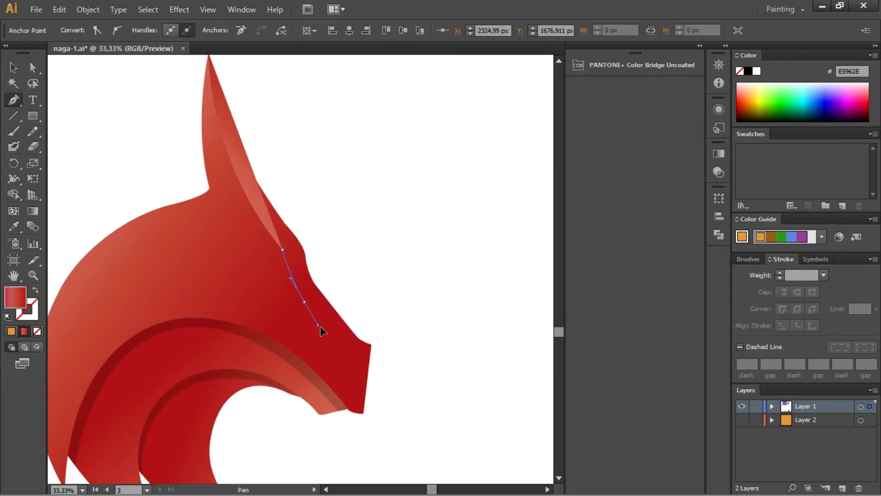
pyautogui.click(353, 344)
pyautogui.click(356, 366)
pyautogui.click(358, 388)
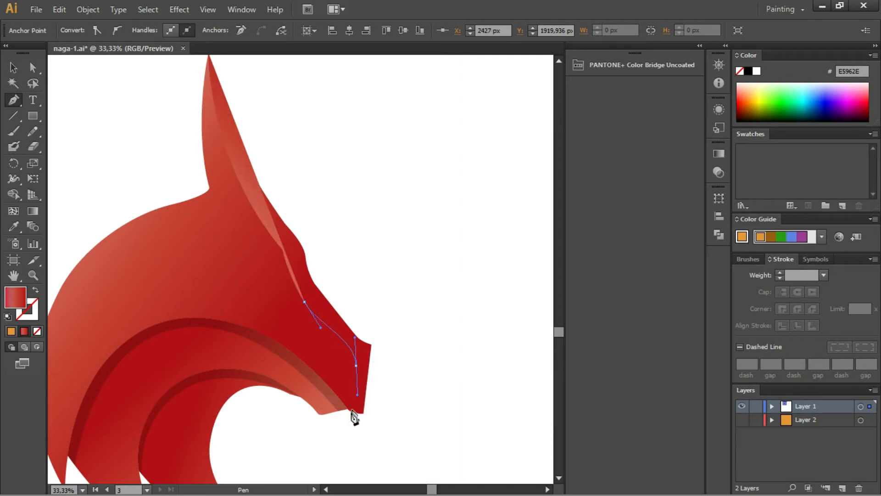
pyautogui.moveTo(426, 403); pyautogui.dragTo(348, 269)
pyautogui.click(225, 158)
pyautogui.click(226, 158)
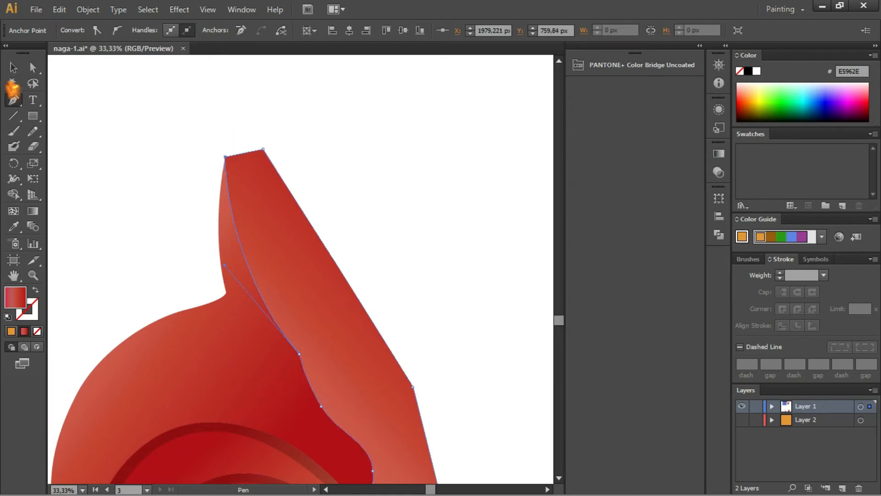
# Step: Split the new shape against the head with Shape Builder and delete the part outside, keeping a strip along the horn and face
pyautogui.click(16, 66)
pyautogui.keyDown('shift'); pyautogui.click(193, 362); pyautogui.keyUp('shift')
pyautogui.hotkey('shift', 'm')
pyautogui.click(286, 222)
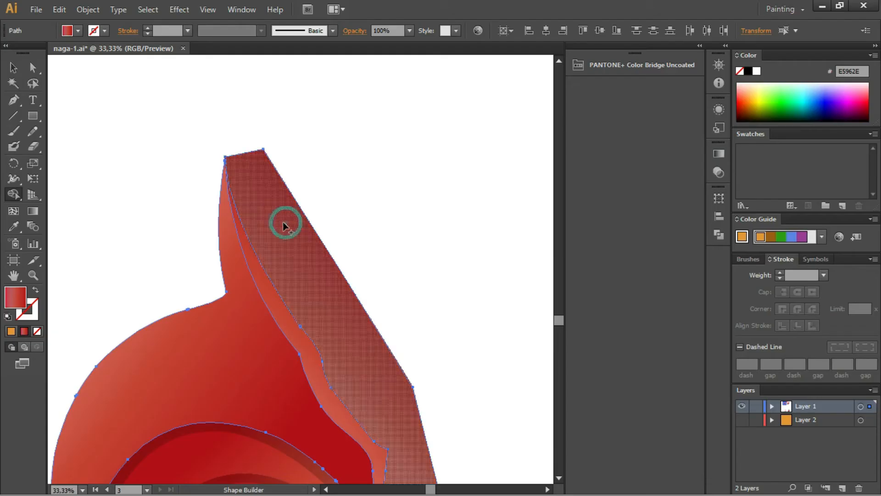
pyautogui.click(13, 68)
pyautogui.click(323, 151)
pyautogui.click(287, 196)
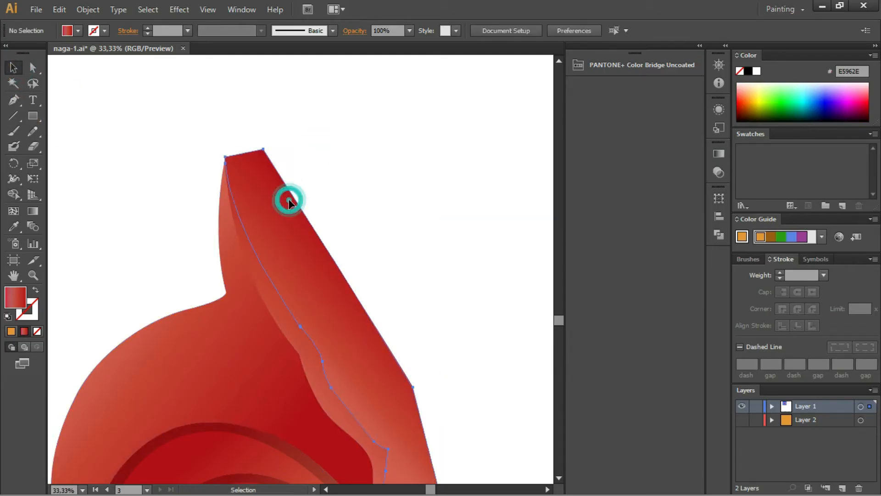
pyautogui.press('Delete')
# Step: Set the opacity of the strip along the horn and face to 50% and deselect it
pyautogui.scroll(-2, 289, 198)
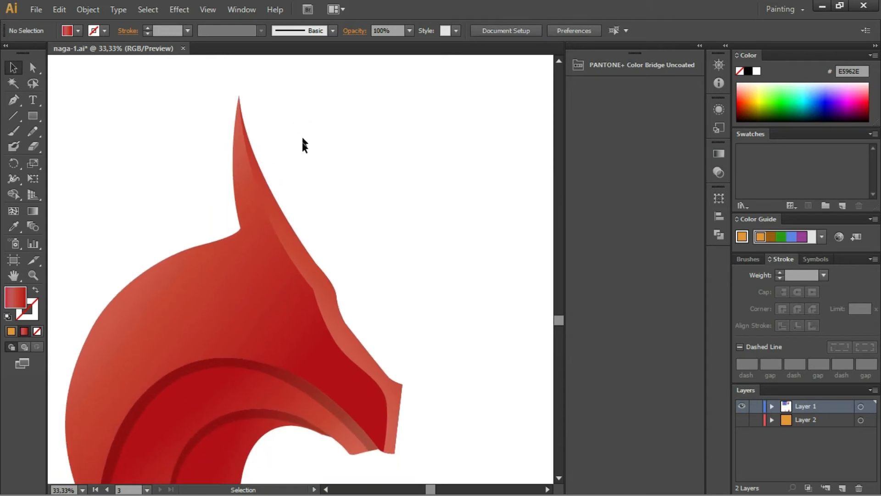
pyautogui.hotkey('ctrl', '-')
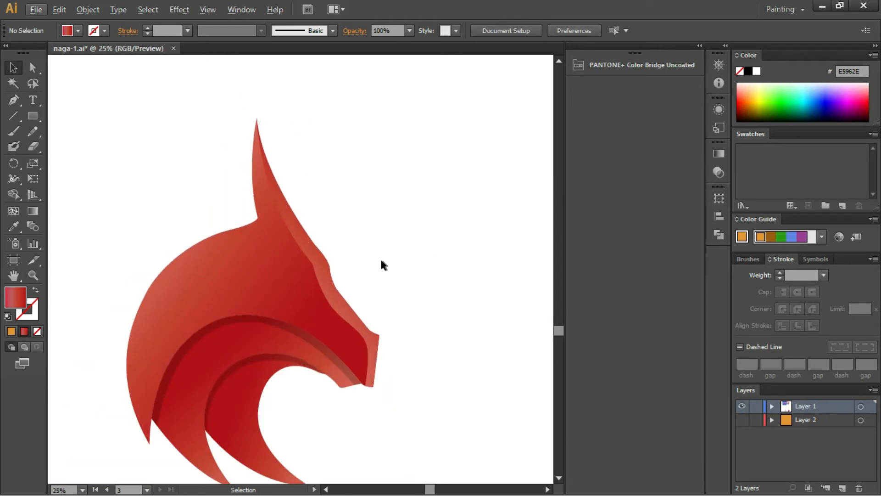
pyautogui.click(317, 249)
pyautogui.click(719, 153)
pyautogui.click(619, 146)
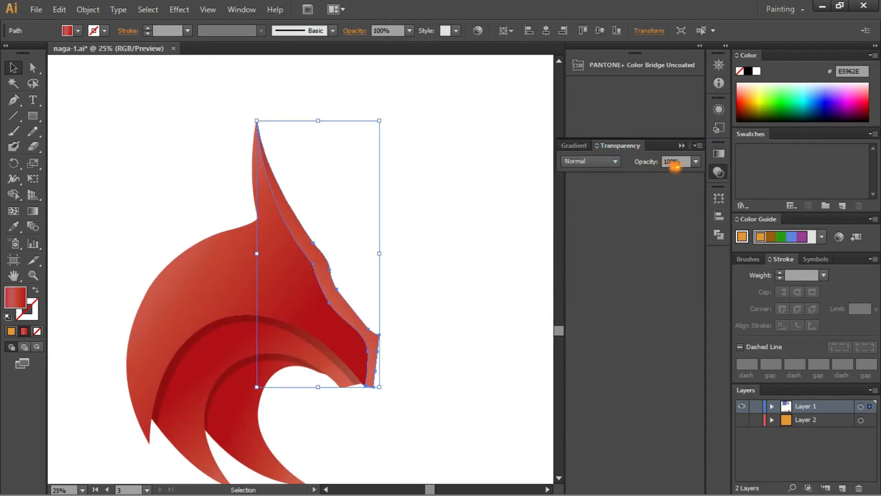
pyautogui.click(695, 161)
pyautogui.click(708, 240)
pyautogui.click(464, 213)
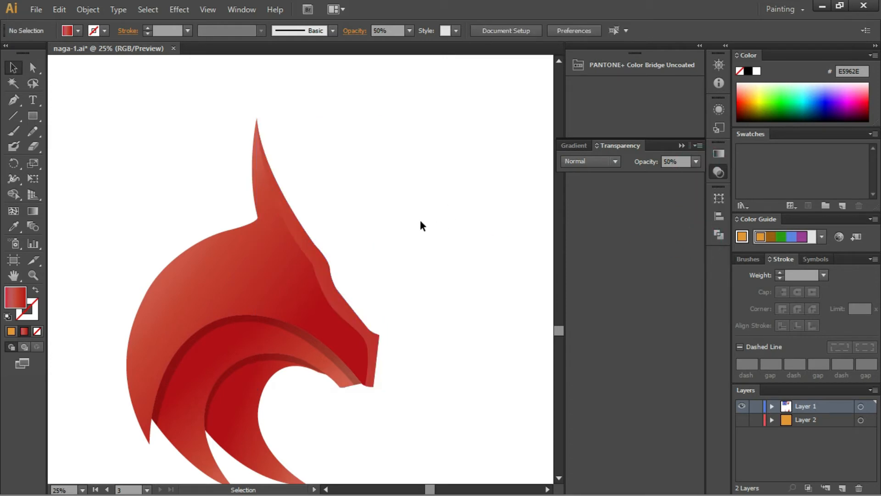
# Step: Draw a closed Pen shape from the outer mane's lower tip straight to the brow and around outside the horn and back of the head
pyautogui.scroll(-1, 399, 219)
pyautogui.click(14, 99)
pyautogui.scroll(2, 183, 281)
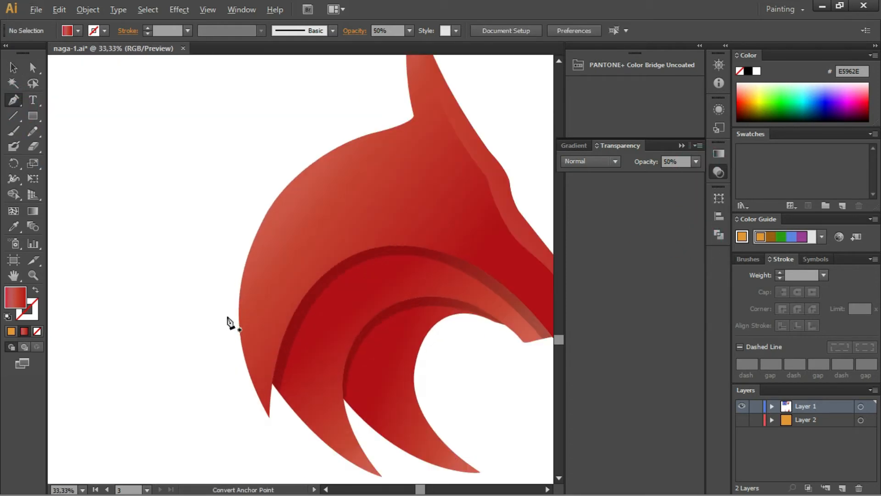
pyautogui.scroll(1, 259, 396)
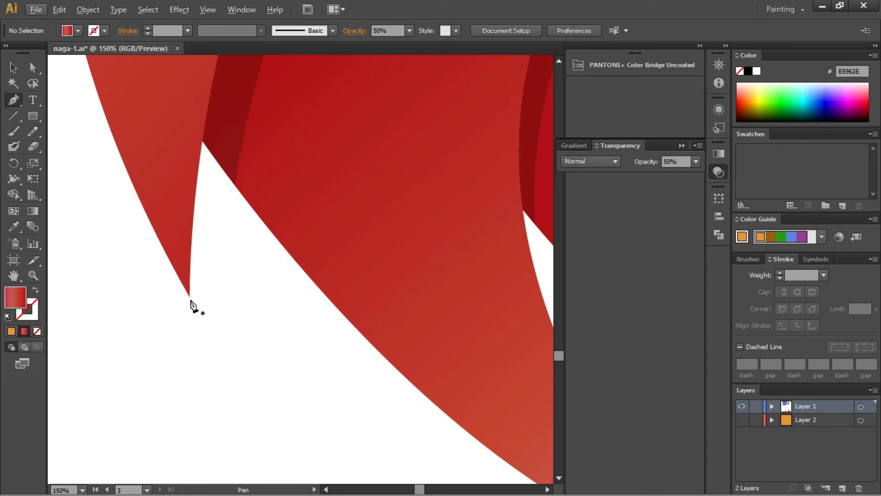
pyautogui.click(258, 390)
pyautogui.scroll(-3, 202, 291)
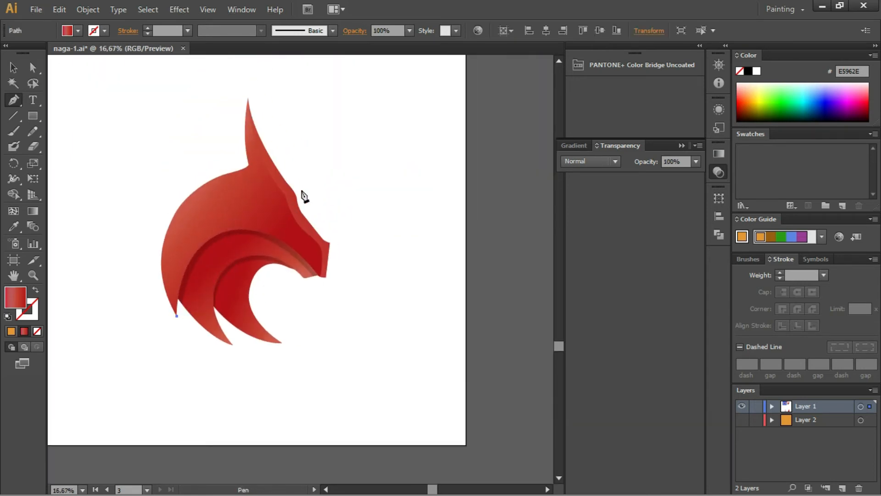
pyautogui.click(297, 186)
pyautogui.moveTo(303, 160); pyautogui.dragTo(306, 191)
pyautogui.click(271, 94)
pyautogui.click(100, 137)
pyautogui.click(49, 279)
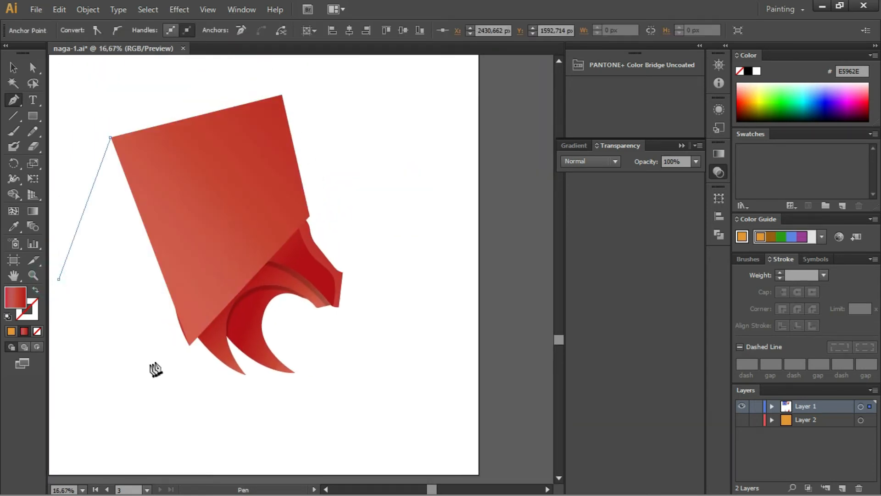
pyautogui.click(178, 353)
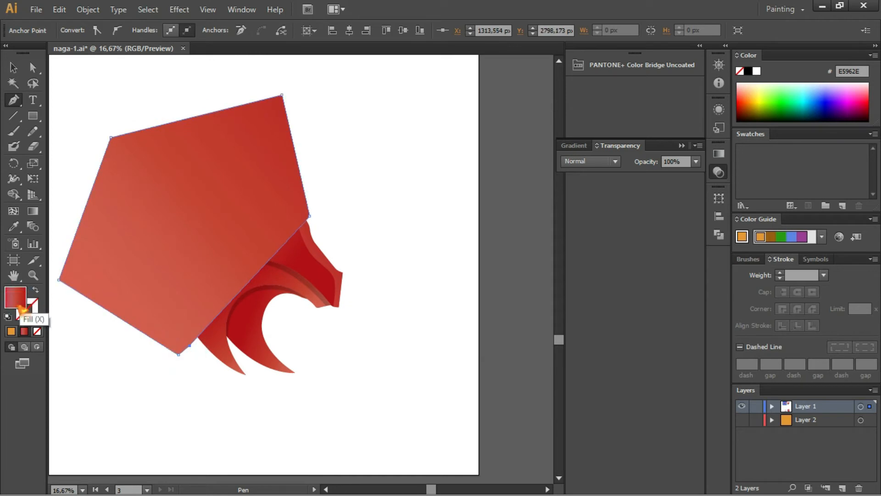
# Step: Remove the new shape's fill and bend its straight edge into an arc through the outer mane, from the lower tip to the brow
pyautogui.click(37, 331)
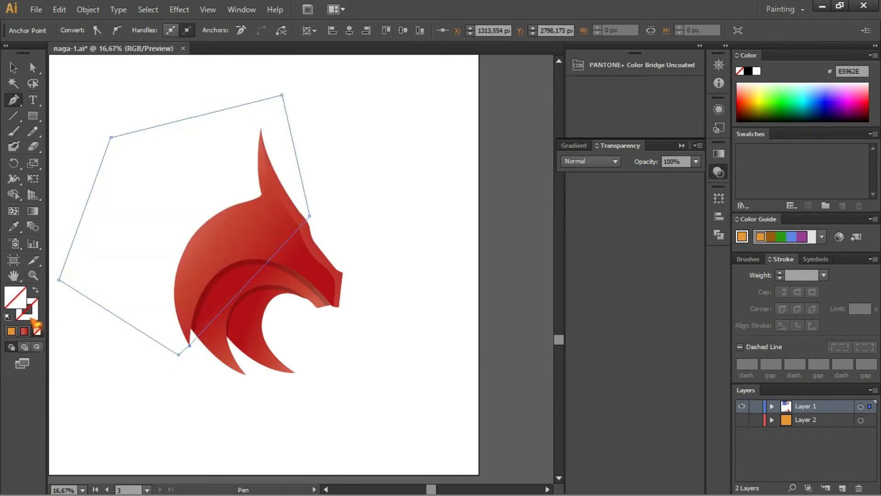
pyautogui.click(11, 331)
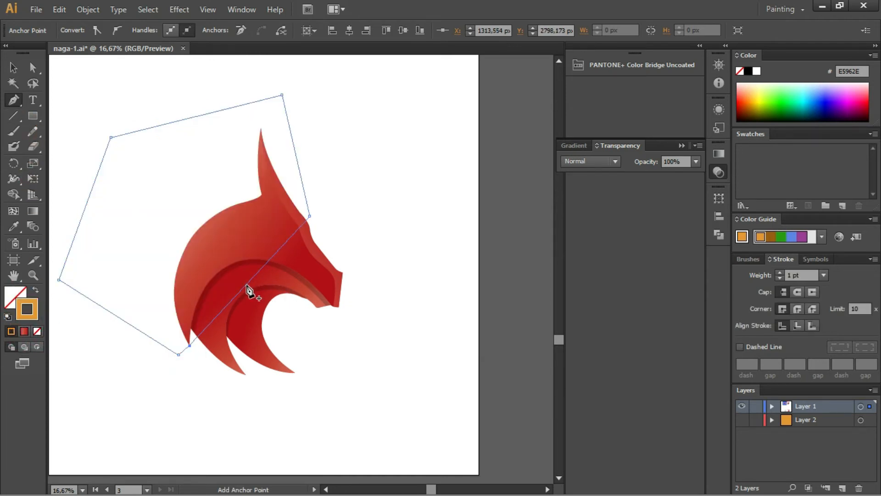
pyautogui.click(247, 285)
pyautogui.press('a')
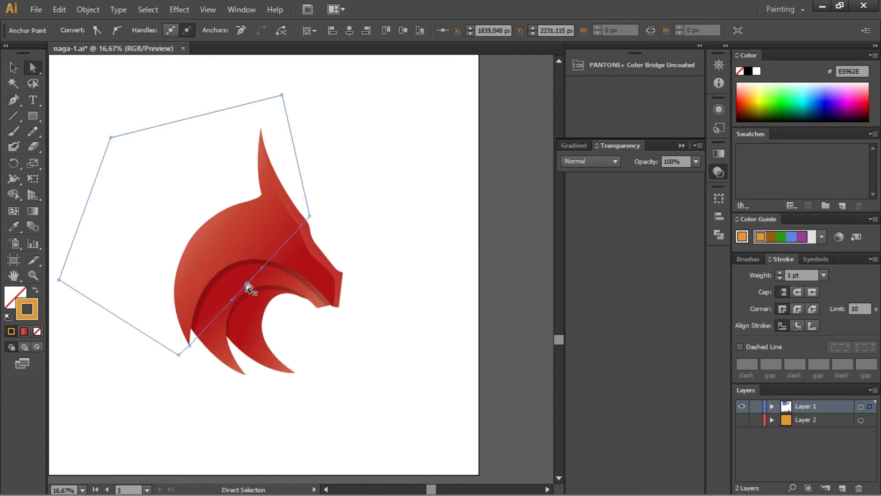
pyautogui.moveTo(246, 285); pyautogui.dragTo(171, 274)
pyautogui.scroll(2, 203, 260)
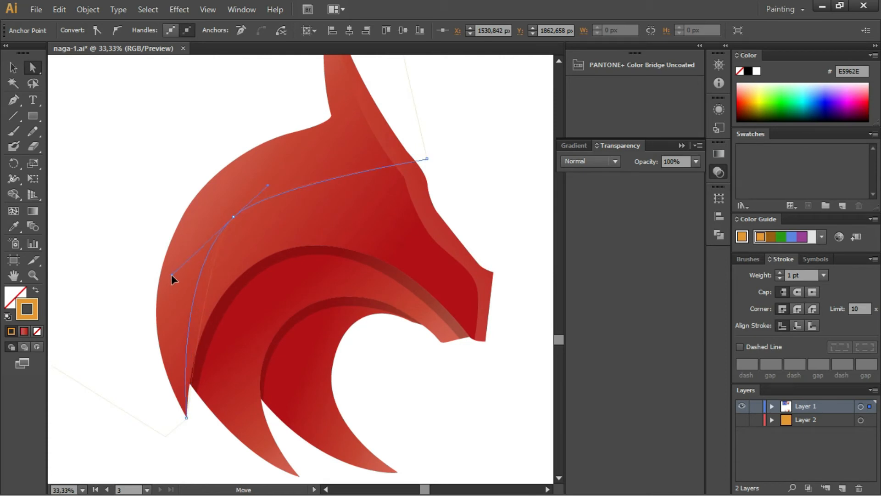
pyautogui.moveTo(270, 186); pyautogui.dragTo(298, 165)
# Step: Fill the curved shape around the horn and back of the head with solid orange E5962E
pyautogui.click(12, 68)
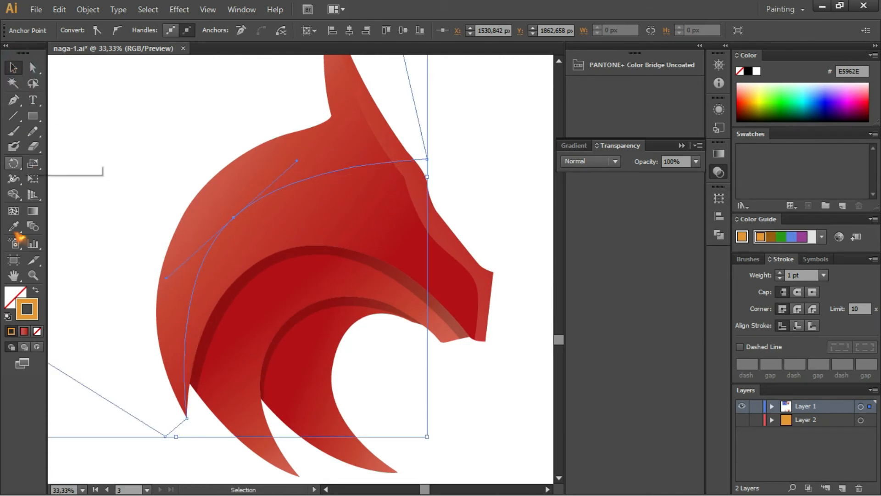
pyautogui.click(15, 296)
pyautogui.click(11, 331)
pyautogui.scroll(-1, 88, 244)
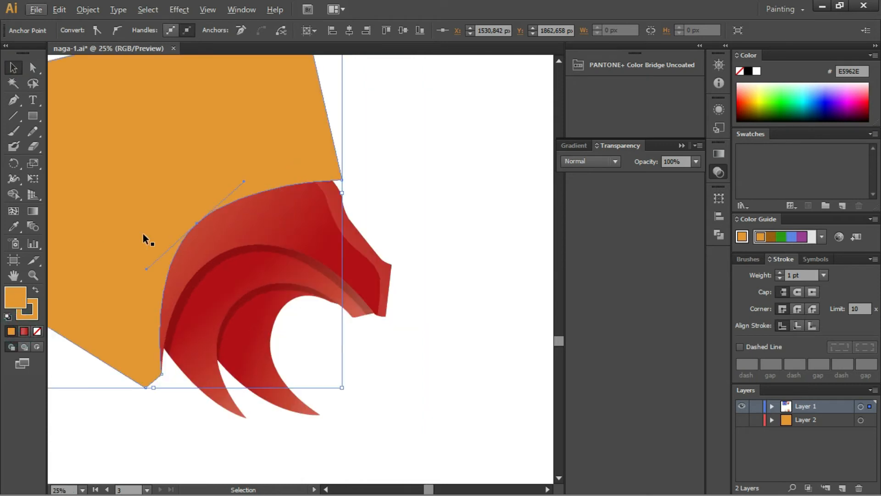
# Step: Split the orange shape against the head with Shape Builder and delete the part outside, keeping a band along the horn and outer mane
pyautogui.keyDown('shift'); pyautogui.click(283, 228); pyautogui.keyUp('shift')
pyautogui.click(14, 194)
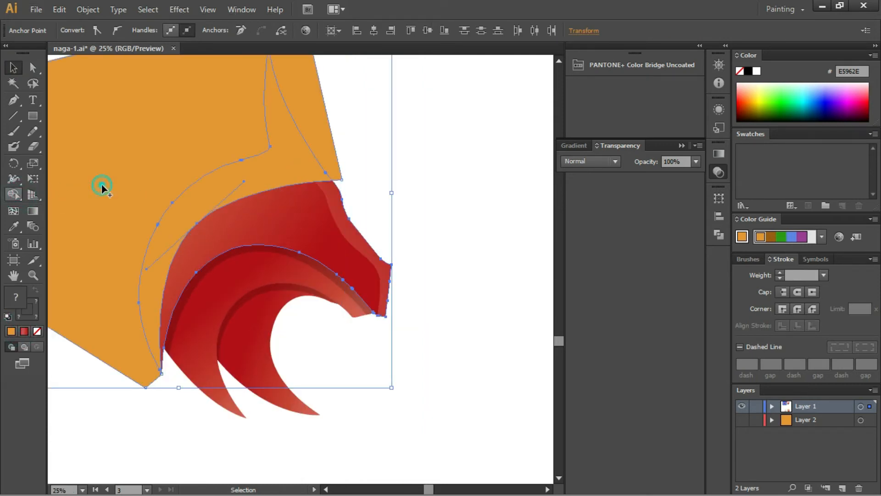
pyautogui.click(16, 66)
pyautogui.click(417, 167)
pyautogui.click(303, 99)
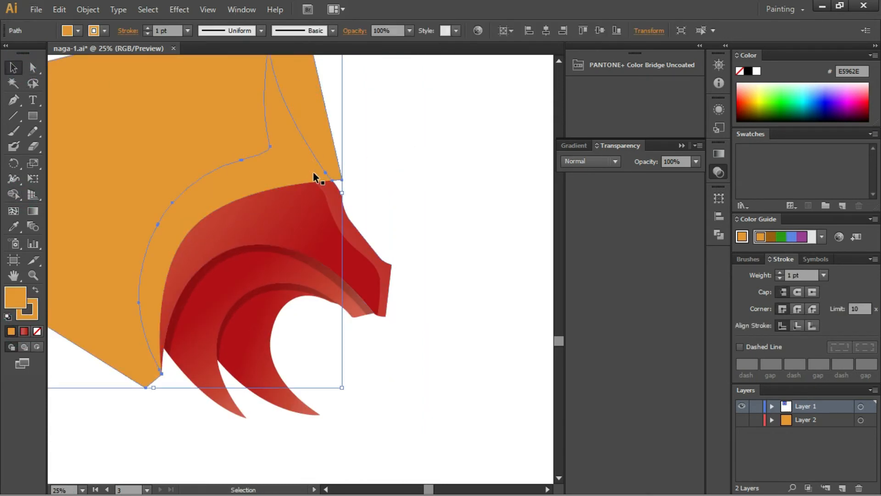
pyautogui.press('Delete')
pyautogui.scroll(-1, 244, 224)
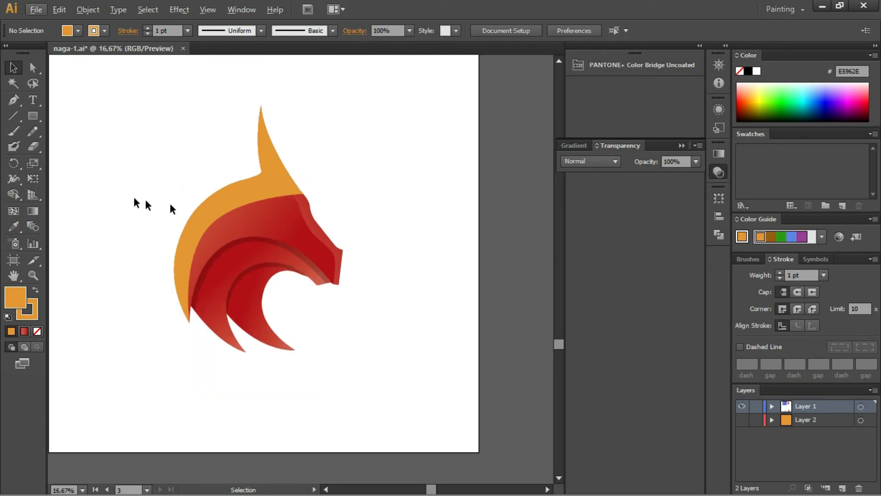
# Step: Copy the face strip's red gradient and 50% opacity onto the orange band with the Eyedropper and deselect it
pyautogui.click(203, 210)
pyautogui.click(14, 225)
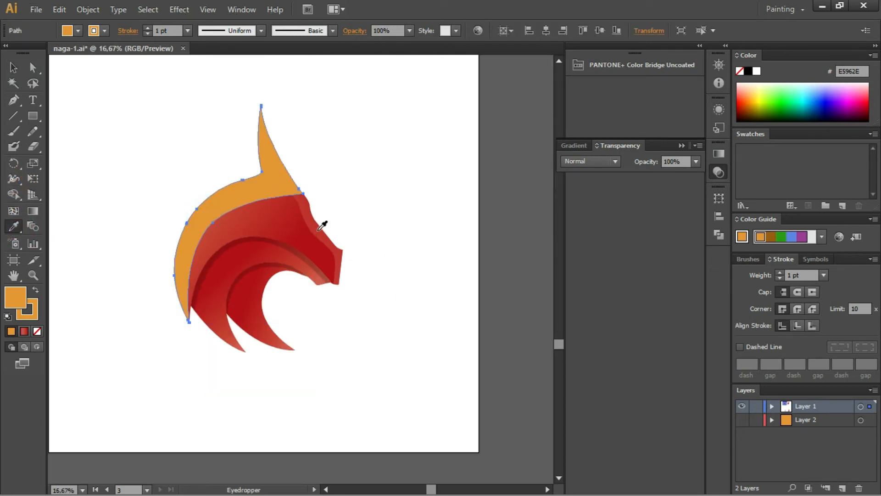
pyautogui.click(319, 229)
pyautogui.click(13, 68)
pyautogui.click(173, 134)
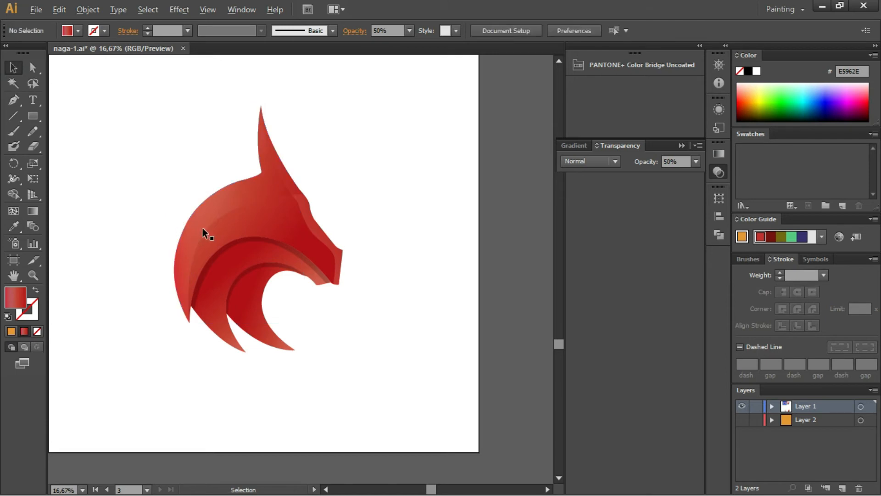
# Step: Draw a Pen path from the jaw to the middle mane's outer edge and curve it into an arc through the middle mane
pyautogui.scroll(2, 208, 227)
pyautogui.scroll(-1, 208, 228)
pyautogui.moveTo(223, 242); pyautogui.dragTo(199, 208)
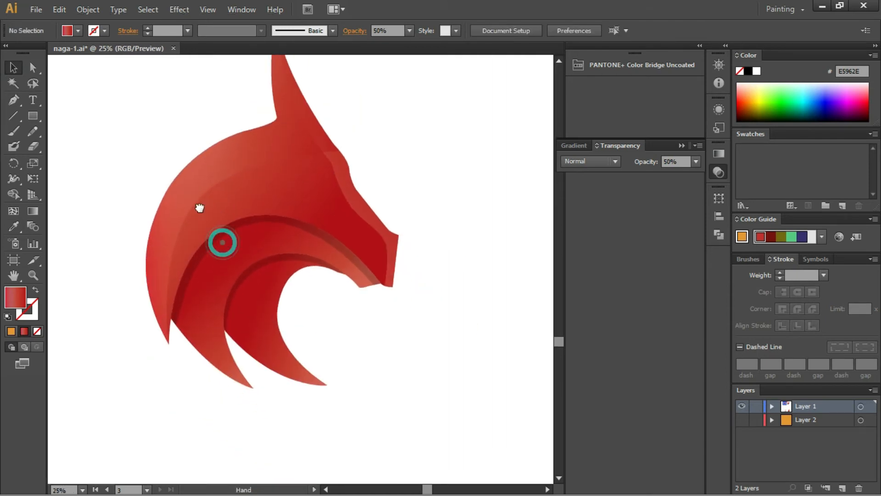
pyautogui.press('p')
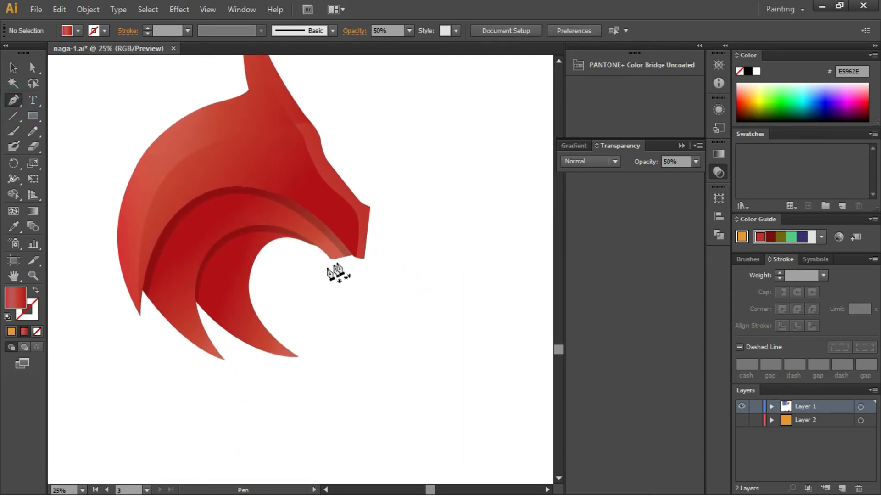
pyautogui.scroll(1, 337, 268)
pyautogui.moveTo(326, 254); pyautogui.dragTo(362, 187)
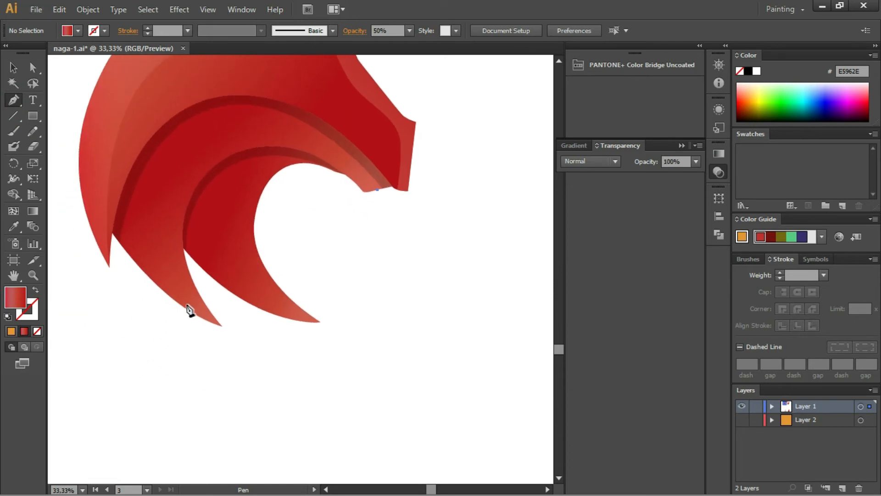
pyautogui.click(151, 283)
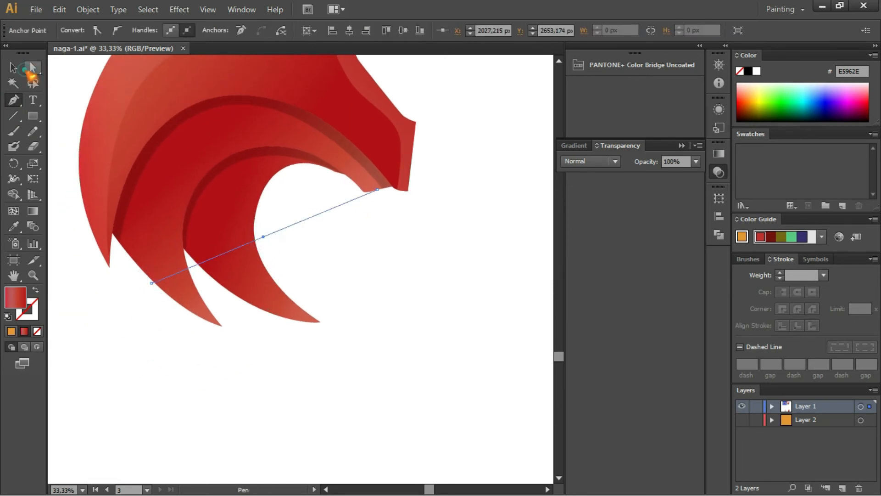
pyautogui.click(31, 69)
pyautogui.moveTo(263, 237); pyautogui.dragTo(157, 159)
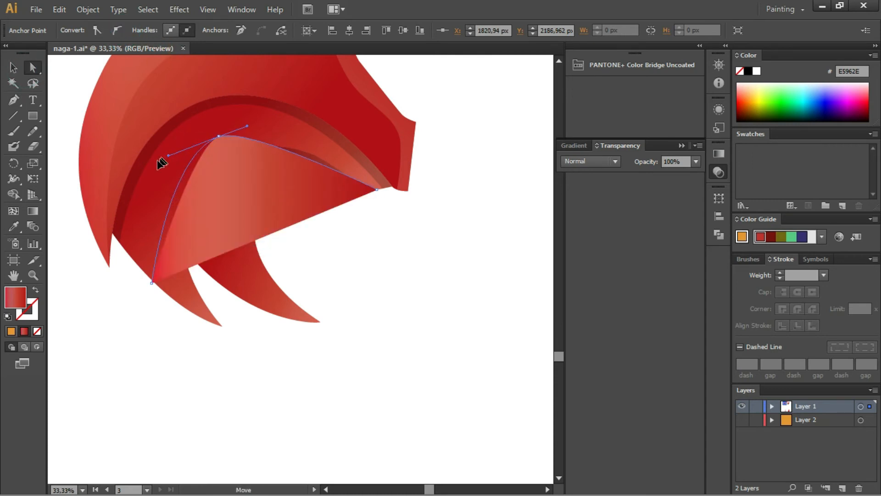
pyautogui.moveTo(247, 125); pyautogui.dragTo(288, 114)
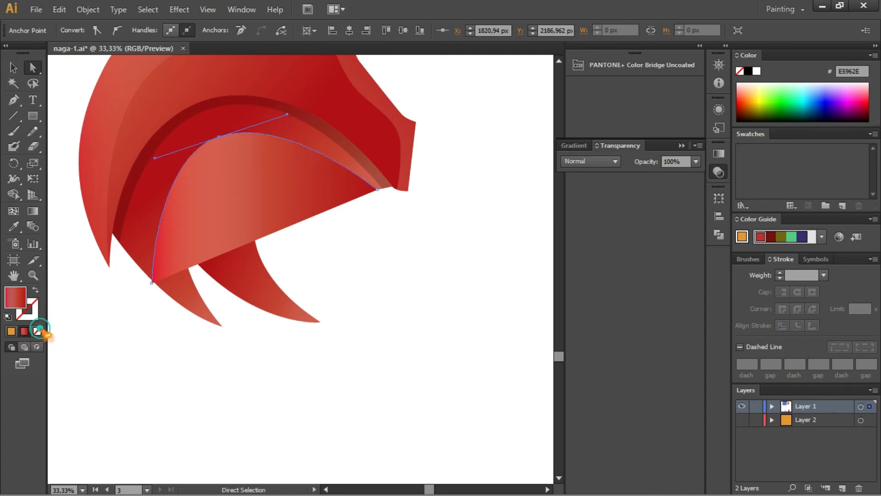
# Step: Remove the path's fill and adjust its points and handles so the arc follows the middle mane, ending just outside the outer edge
pyautogui.click(38, 331)
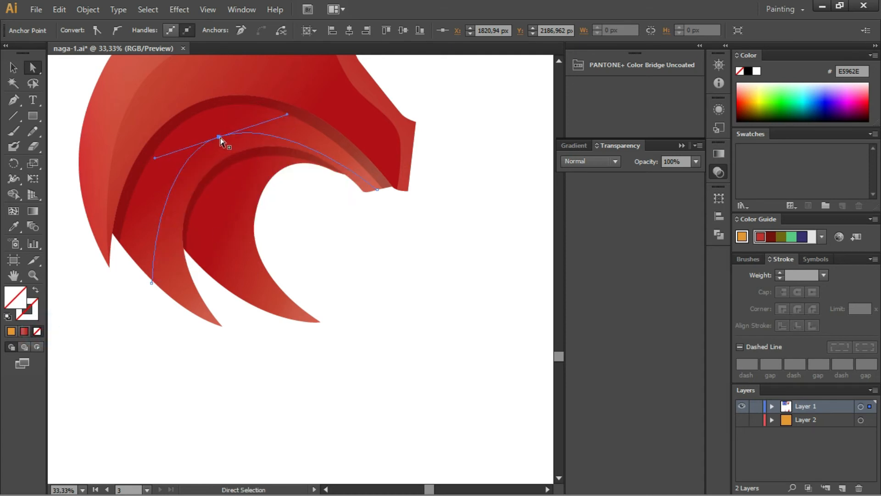
pyautogui.moveTo(220, 137); pyautogui.dragTo(237, 132)
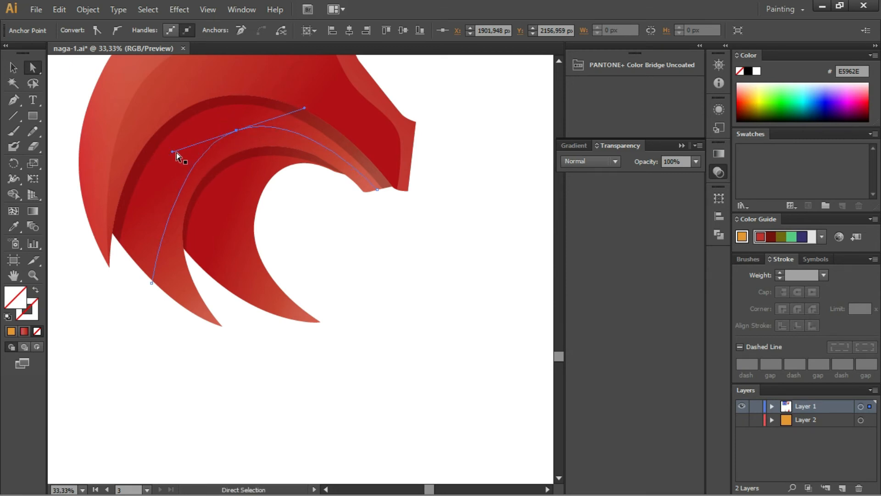
pyautogui.moveTo(166, 152); pyautogui.dragTo(146, 165)
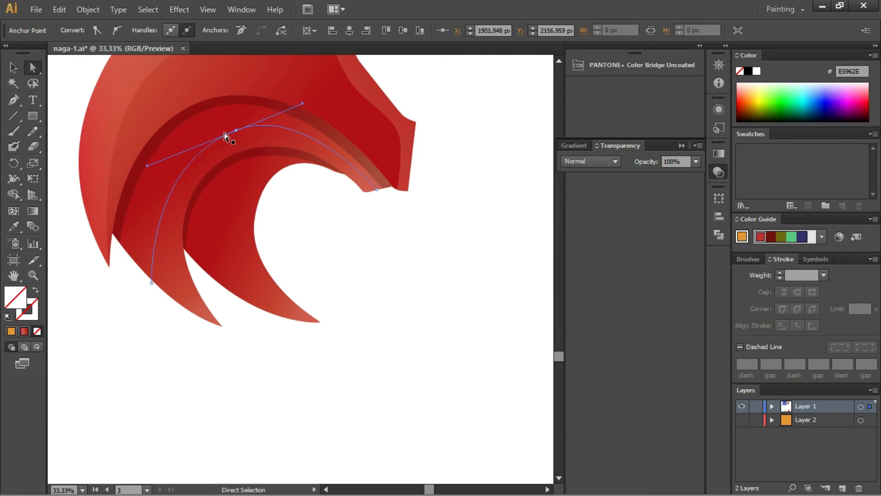
pyautogui.moveTo(151, 284); pyautogui.dragTo(138, 277)
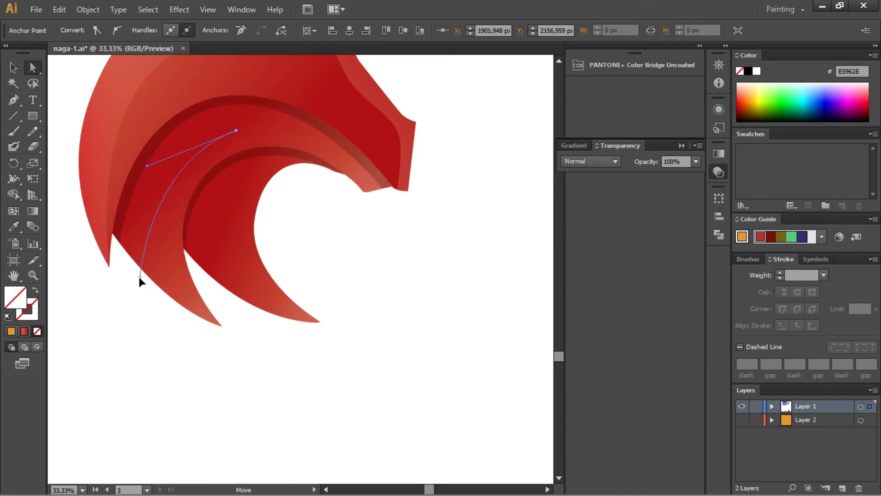
pyautogui.click(235, 131)
pyautogui.moveTo(235, 133)
pyautogui.mouseDown()
pyautogui.moveTo(223, 136)
pyautogui.moveTo(231, 136)
pyautogui.mouseUp()
pyautogui.moveTo(296, 110)
pyautogui.mouseDown()
pyautogui.moveTo(289, 114)
pyautogui.moveTo(306, 105)
pyautogui.mouseUp()
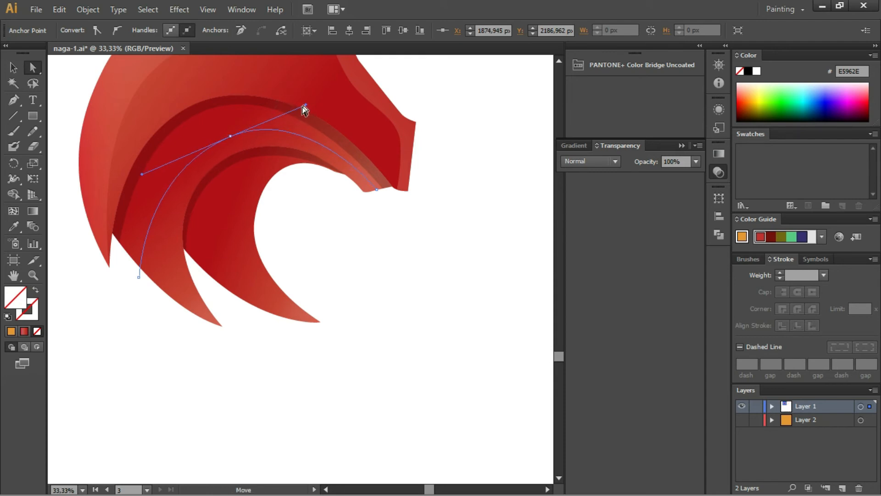
pyautogui.moveTo(230, 138); pyautogui.dragTo(228, 134)
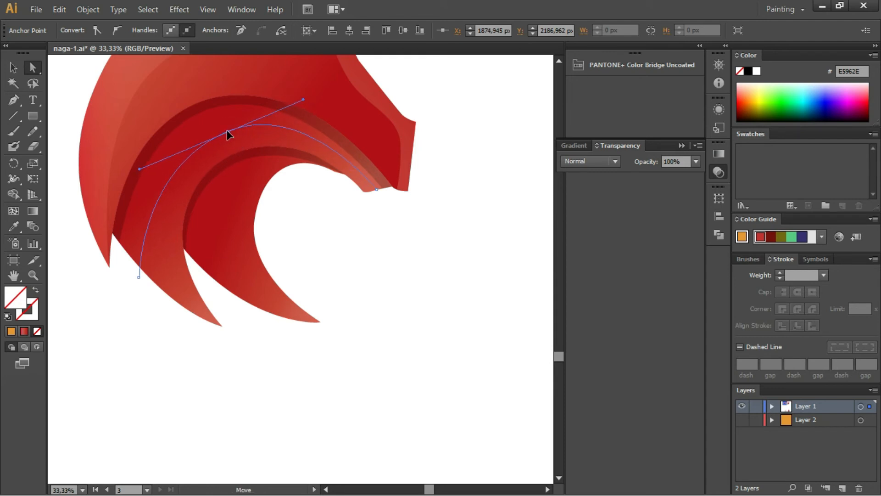
pyautogui.moveTo(140, 168); pyautogui.dragTo(155, 165)
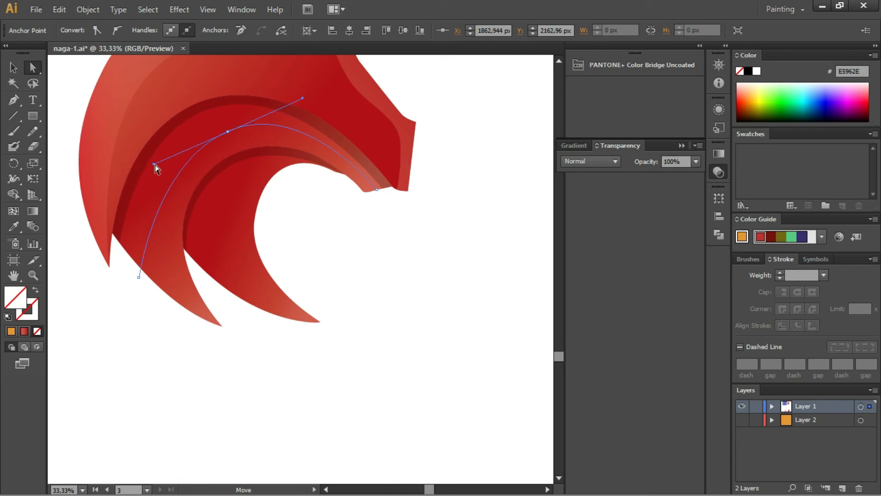
# Step: Close the arc with the Pen tool by continuing around below the mane tips and back up to the jaw
pyautogui.click(14, 105)
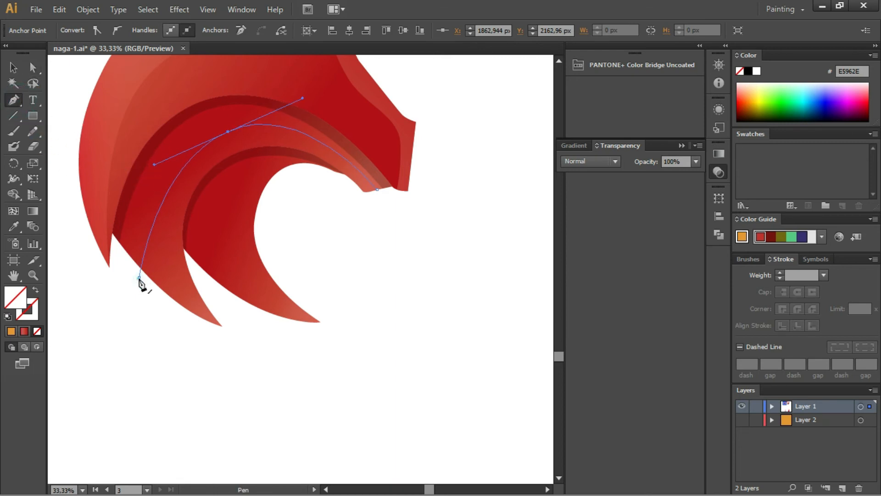
pyautogui.click(139, 278)
pyautogui.click(209, 364)
pyautogui.moveTo(370, 360); pyautogui.dragTo(376, 351)
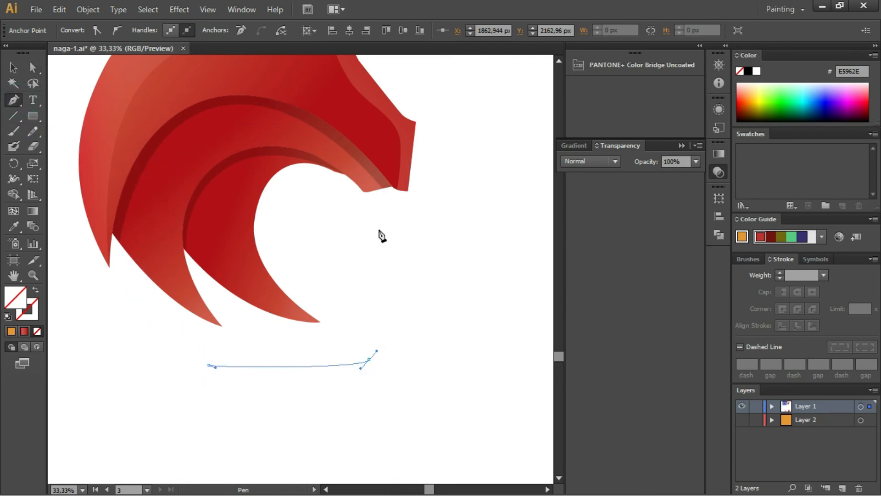
pyautogui.click(377, 190)
pyautogui.press('v')
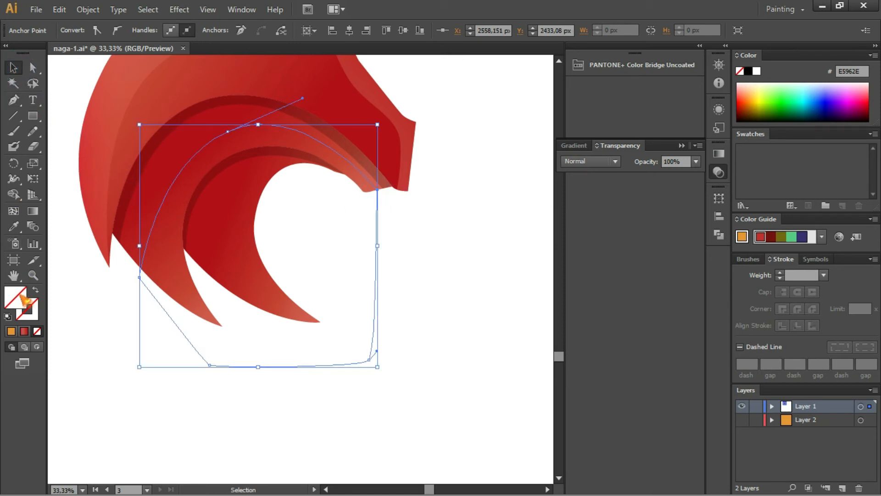
# Step: Fill the closed shape with orange, split it against the middle mane with Shape Builder and delete the part outside the mane
pyautogui.click(11, 331)
pyautogui.keyDown('shift'); pyautogui.click(120, 237); pyautogui.keyUp('shift')
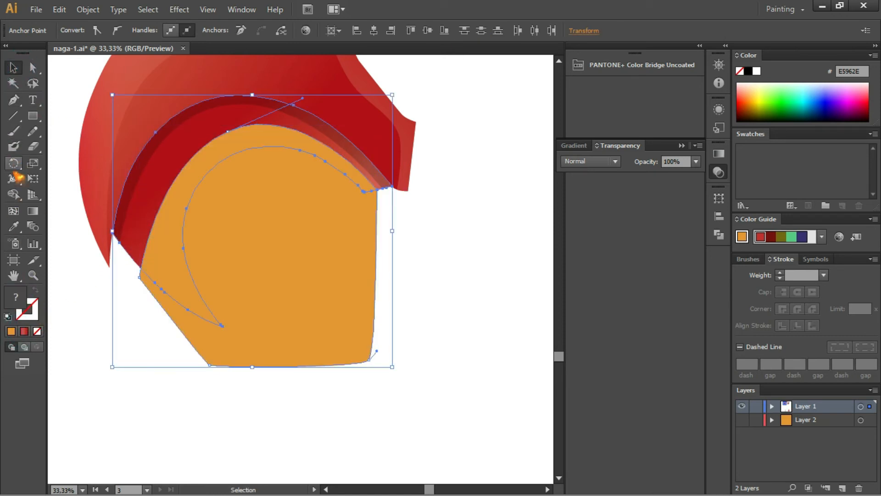
pyautogui.click(14, 194)
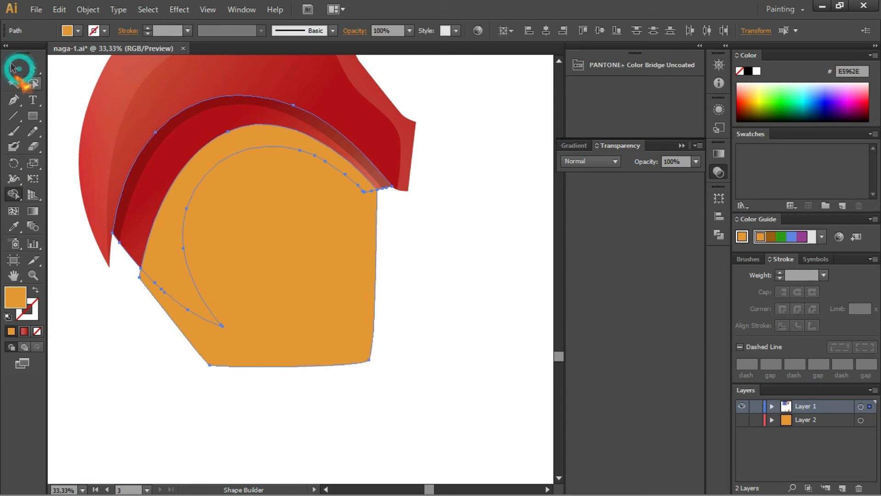
pyautogui.click(13, 68)
pyautogui.click(323, 278)
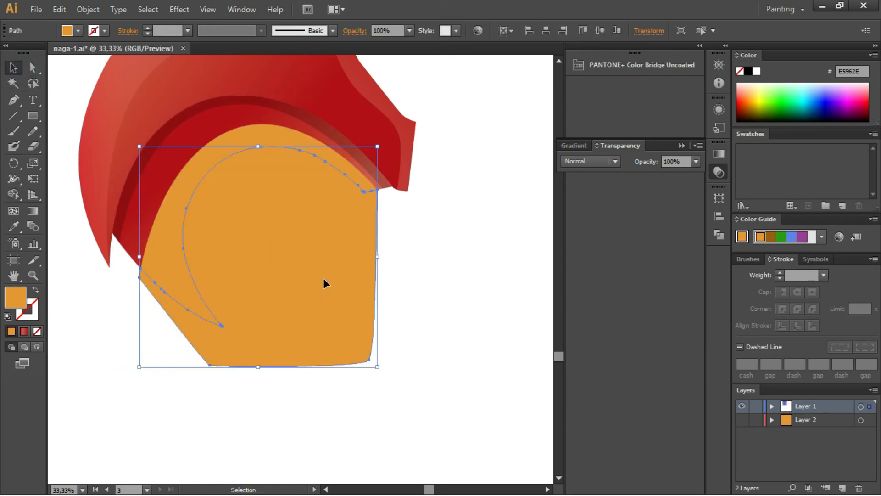
pyautogui.press('Delete')
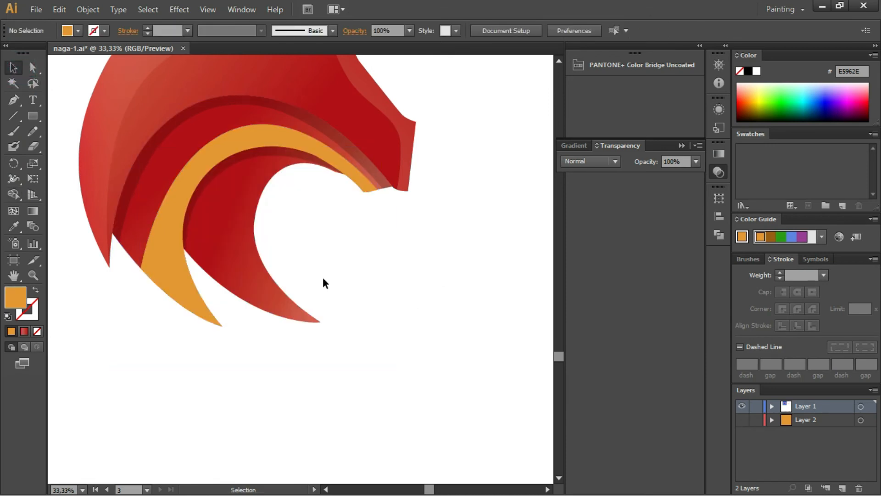
# Step: Copy the middle mane's red gradient onto its orange inner band with the Eyedropper and deselect it
pyautogui.click(171, 251)
pyautogui.click(13, 226)
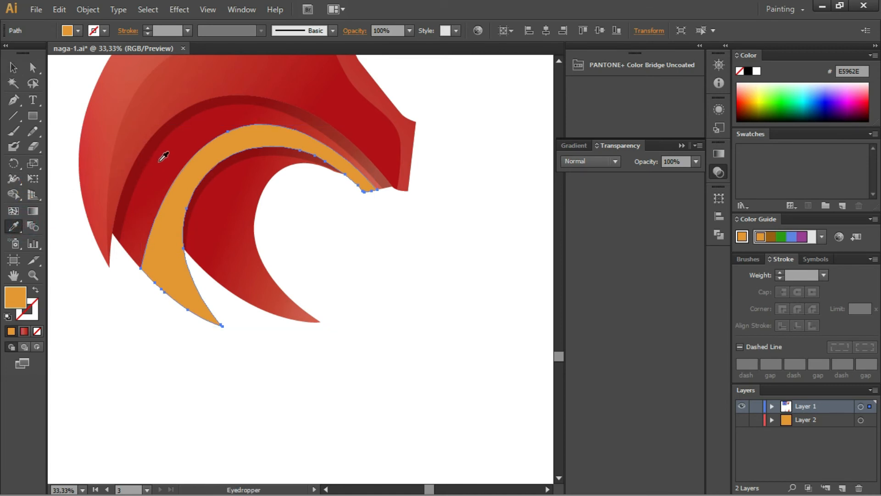
pyautogui.click(155, 177)
pyautogui.click(13, 68)
pyautogui.click(129, 313)
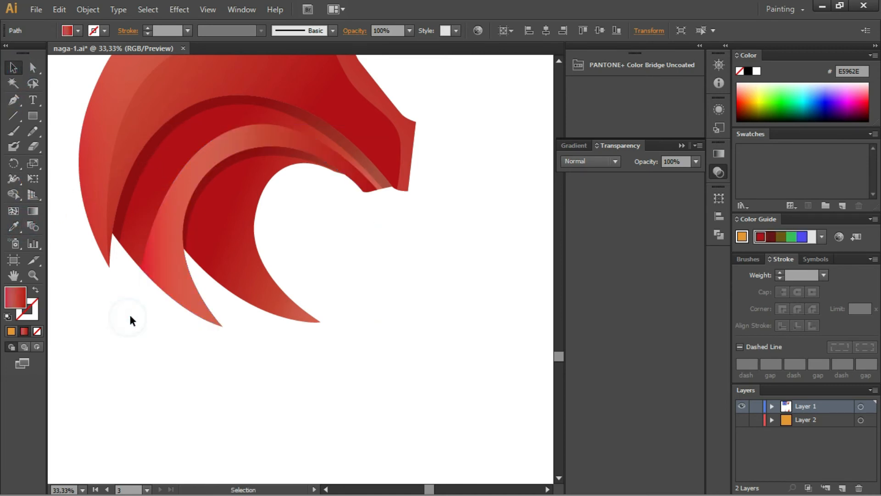
# Step: Start a Pen path at the jaw and curve it along the upper part of the innermost mane, ending in a corner point
pyautogui.click(13, 100)
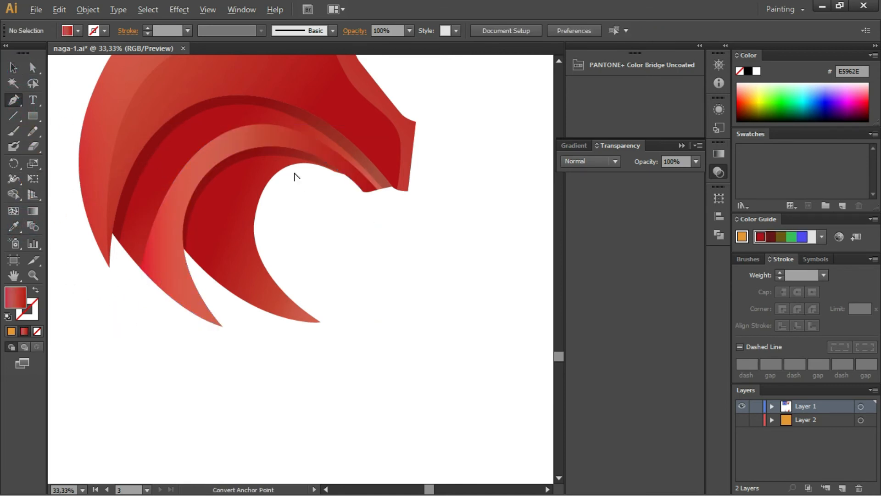
pyautogui.keyDown('alt'); pyautogui.scroll(1, 295, 175); pyautogui.keyUp('alt')
pyautogui.moveTo(173, 217); pyautogui.dragTo(80, 340)
pyautogui.moveTo(159, 293); pyautogui.dragTo(180, 175)
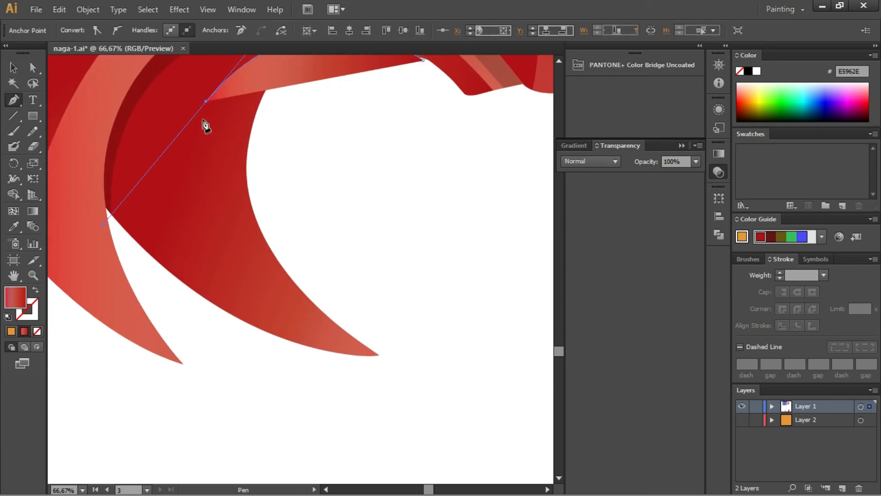
pyautogui.click(205, 101)
pyautogui.moveTo(206, 203); pyautogui.dragTo(210, 188)
# Step: Continue the arc down through the innermost mane, then around below its tip and back up to the jaw, redoing the misplaced lower point
pyautogui.keyDown('alt'); pyautogui.scroll(-3, 210, 190); pyautogui.keyUp('alt')
pyautogui.moveTo(206, 256); pyautogui.dragTo(221, 293)
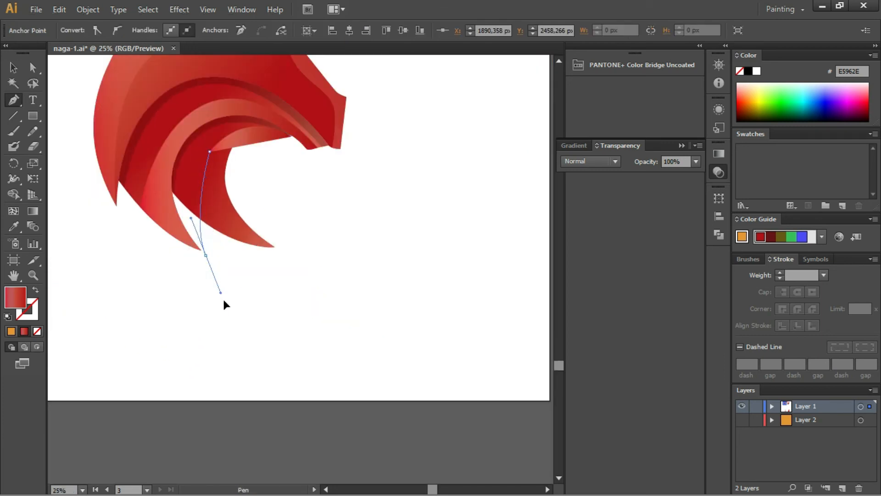
pyautogui.moveTo(233, 339); pyautogui.dragTo(232, 335)
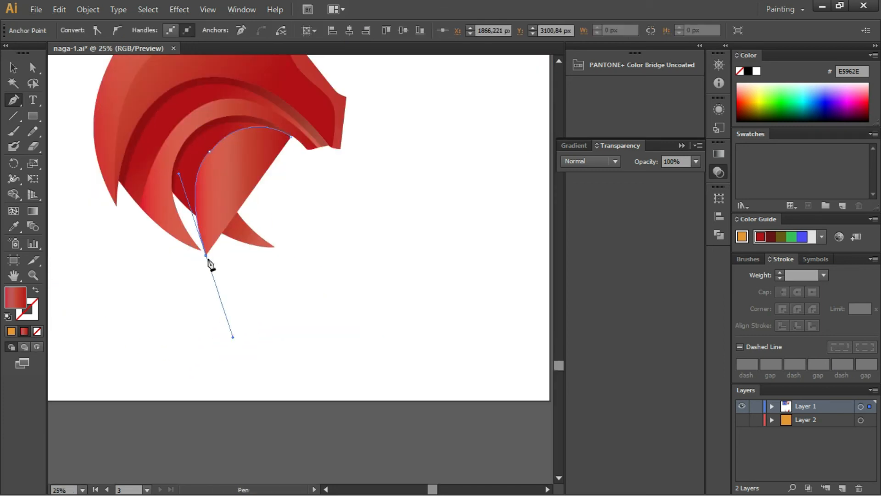
pyautogui.hotkey('ctrl', 'z')
pyautogui.moveTo(208, 252); pyautogui.dragTo(217, 288)
pyautogui.moveTo(230, 321); pyautogui.dragTo(231, 314)
pyautogui.click(309, 296)
pyautogui.click(312, 163)
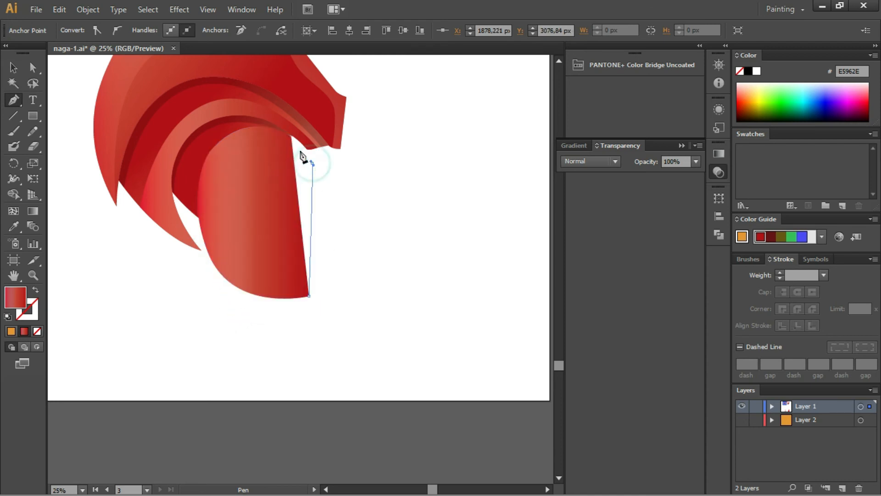
# Step: Fill the shape with orange, split it against the innermost mane with Shape Builder and delete the part outside the mane
pyautogui.click(11, 331)
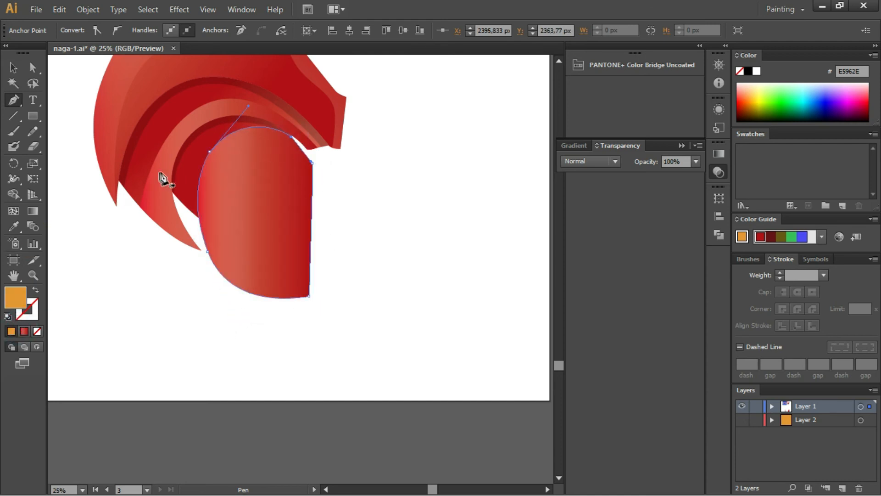
pyautogui.press('ctrl')
pyautogui.keyDown('ctrl'); pyautogui.keyDown('shift'); pyautogui.click(173, 193); pyautogui.keyUp('shift'); pyautogui.keyUp('ctrl')
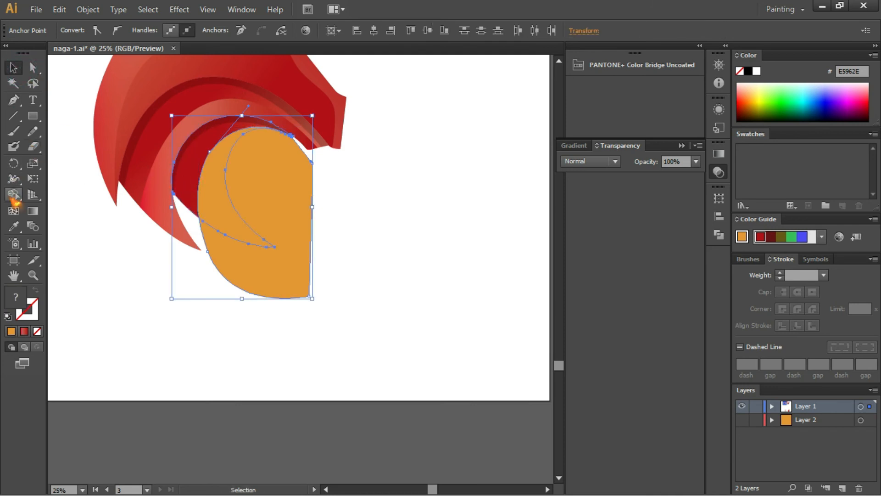
pyautogui.click(270, 159)
pyautogui.click(13, 67)
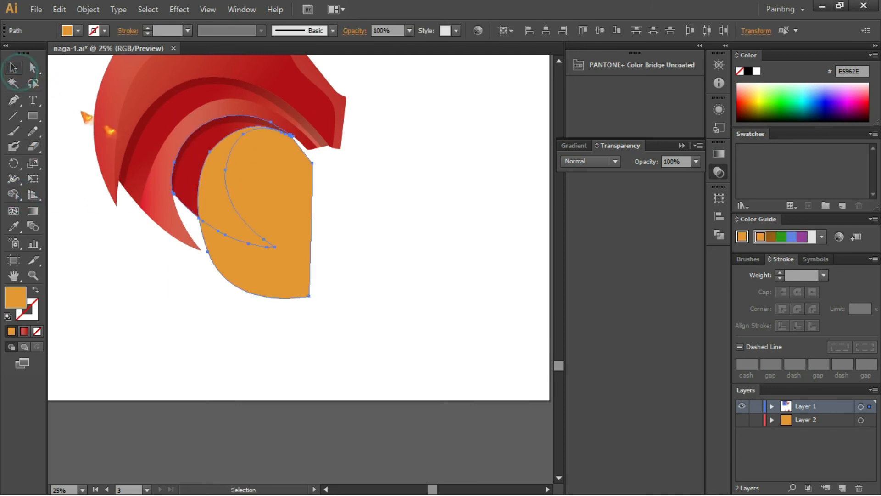
pyautogui.click(381, 205)
pyautogui.click(286, 187)
pyautogui.press('Delete')
# Step: Redirect the gradient of the middle mane's inner band diagonally from below the mane's opening up to its outer edge, then deselect it
pyautogui.scroll(1, 248, 179)
pyautogui.press('space')
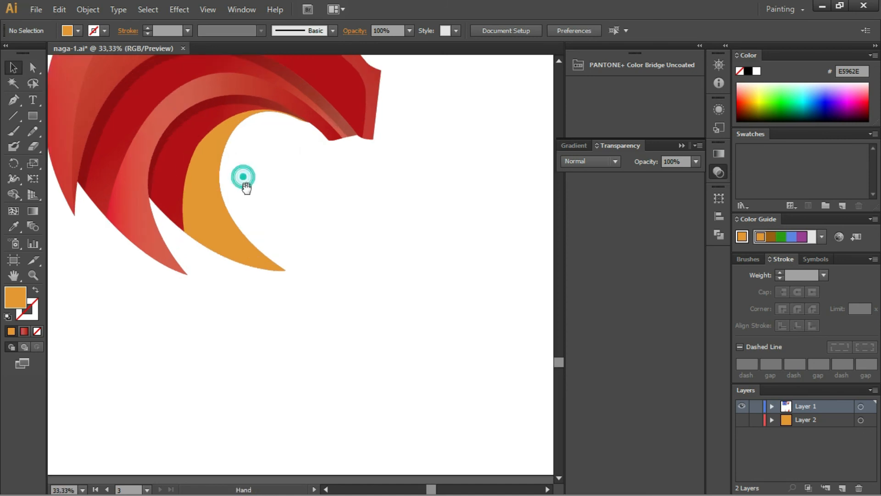
pyautogui.moveTo(242, 177); pyautogui.dragTo(259, 227)
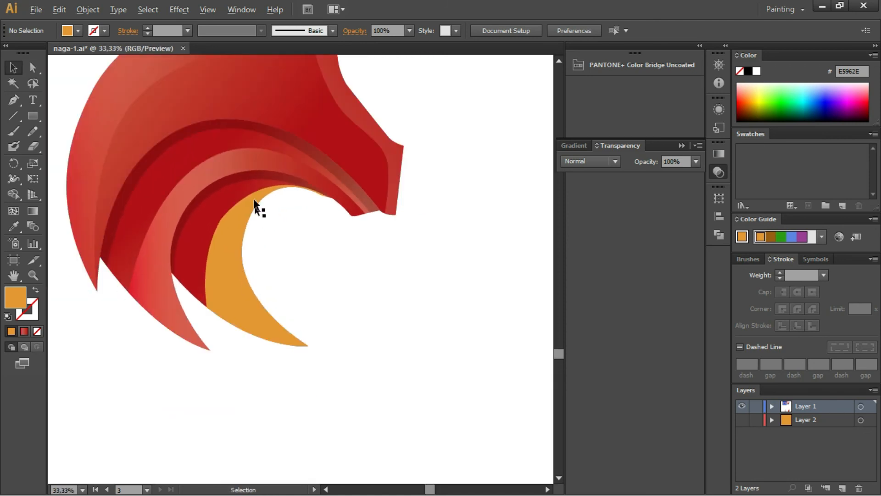
pyautogui.click(248, 163)
pyautogui.press('a')
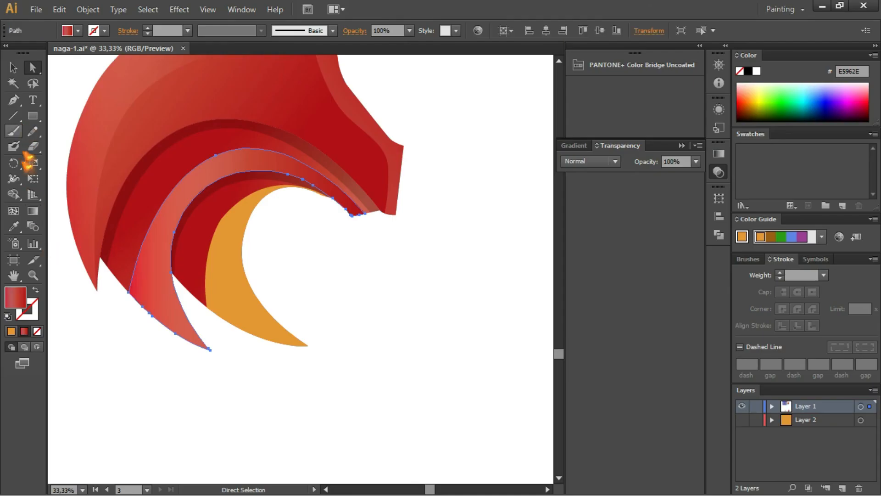
pyautogui.click(32, 211)
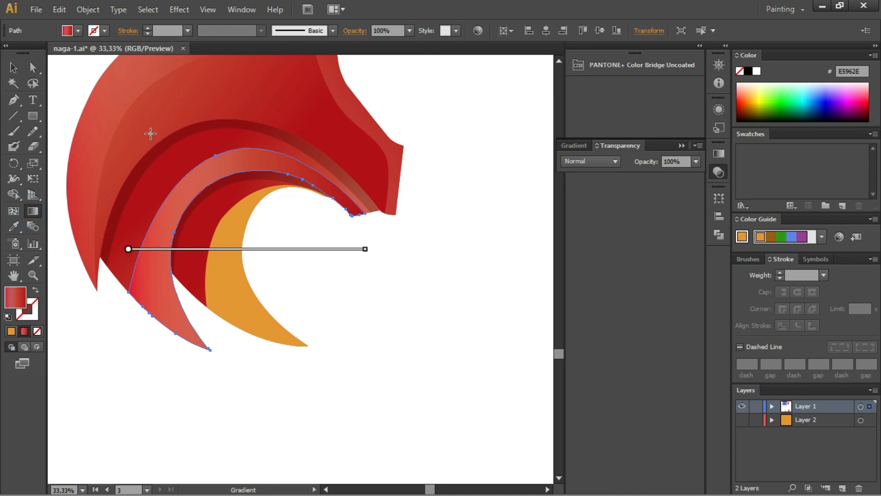
pyautogui.moveTo(150, 134)
pyautogui.mouseDown()
pyautogui.moveTo(252, 291)
pyautogui.moveTo(262, 278)
pyautogui.mouseUp()
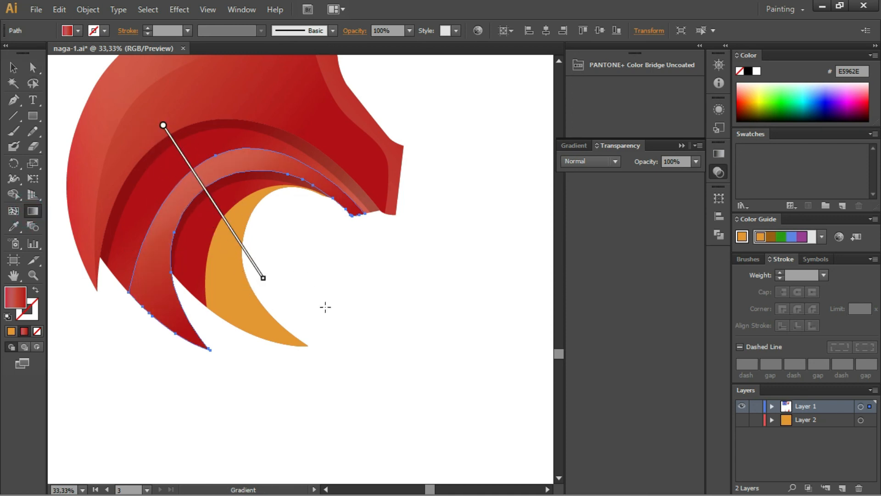
pyautogui.moveTo(326, 307); pyautogui.dragTo(169, 170)
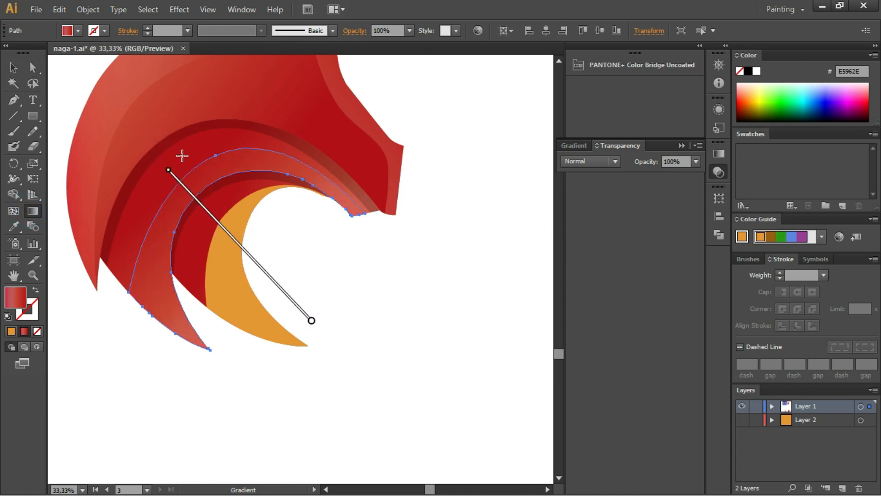
pyautogui.click(13, 67)
pyautogui.click(118, 363)
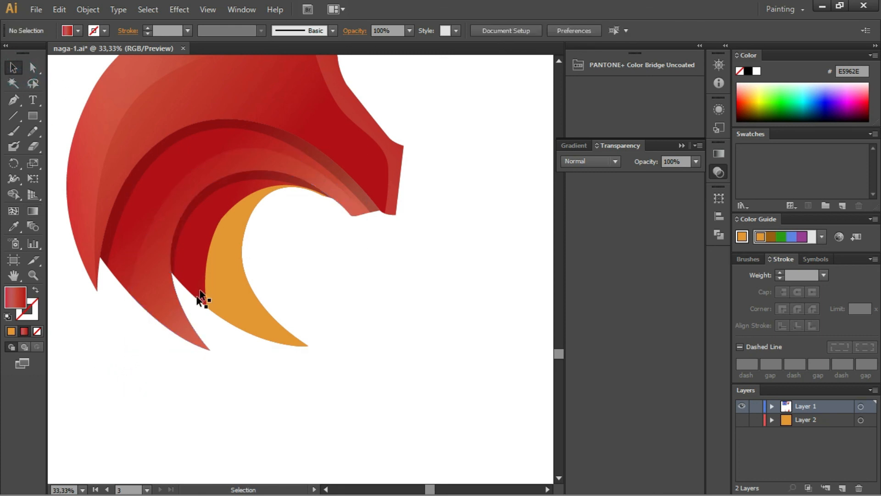
# Step: Copy the middle mane's red gradient onto the orange inner band of the innermost mane with the Eyedropper
pyautogui.click(217, 246)
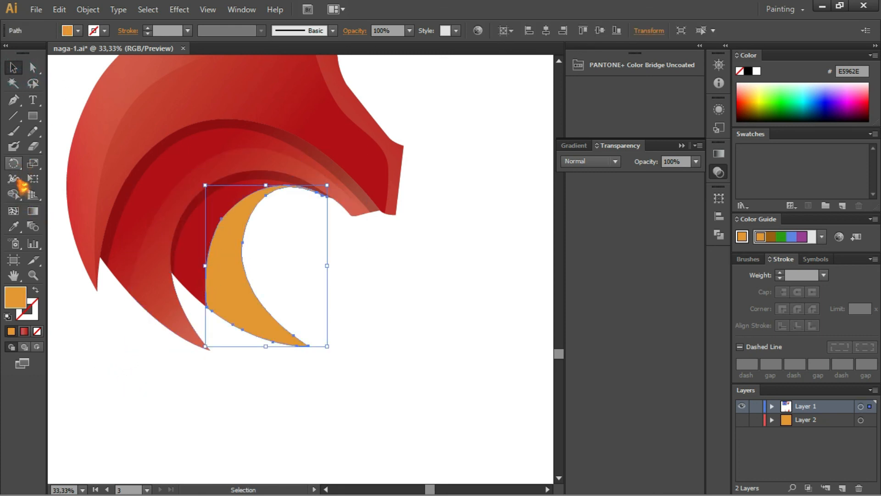
pyautogui.click(13, 226)
pyautogui.click(169, 218)
# Step: Try several diagonal gradient directions on the innermost mane's inner band, settling on a long one starting at the head's outer edge
pyautogui.click(32, 211)
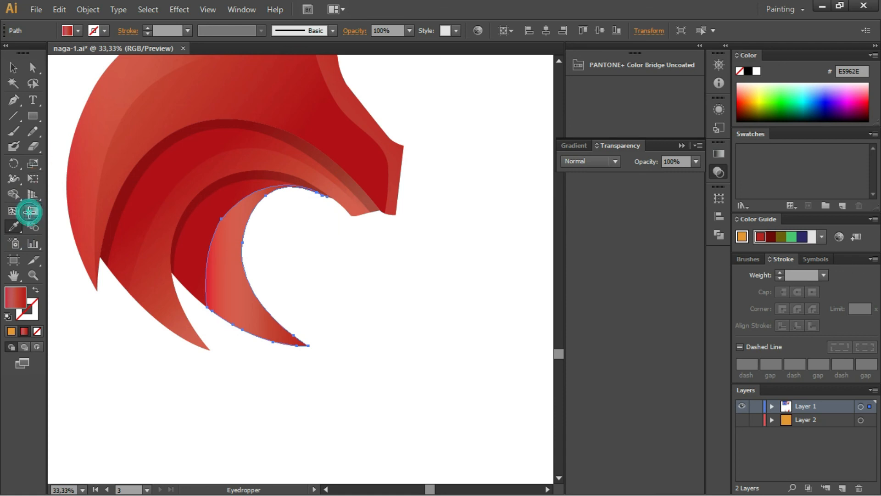
pyautogui.moveTo(274, 266); pyautogui.dragTo(372, 313)
pyautogui.moveTo(211, 237)
pyautogui.mouseDown()
pyautogui.moveTo(192, 231)
pyautogui.moveTo(340, 264)
pyautogui.moveTo(328, 282)
pyautogui.mouseUp()
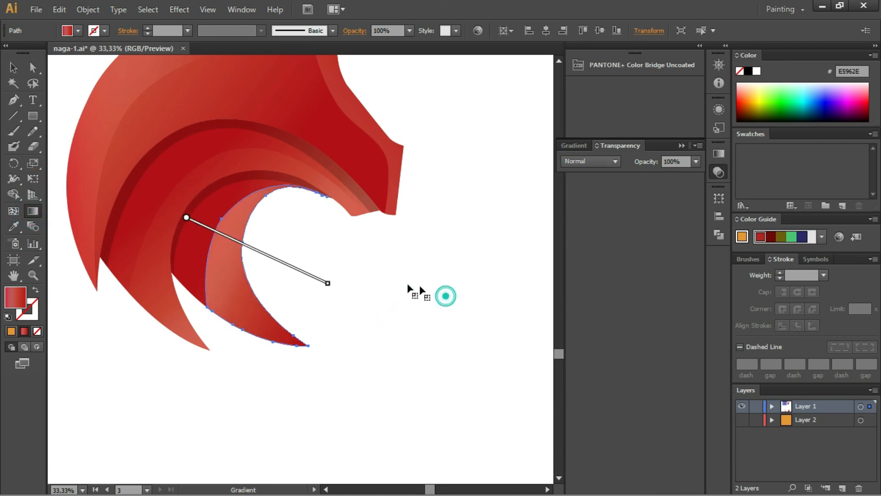
pyautogui.moveTo(439, 313); pyautogui.dragTo(294, 266)
pyautogui.moveTo(179, 195)
pyautogui.mouseDown()
pyautogui.moveTo(388, 303)
pyautogui.moveTo(374, 307)
pyautogui.mouseUp()
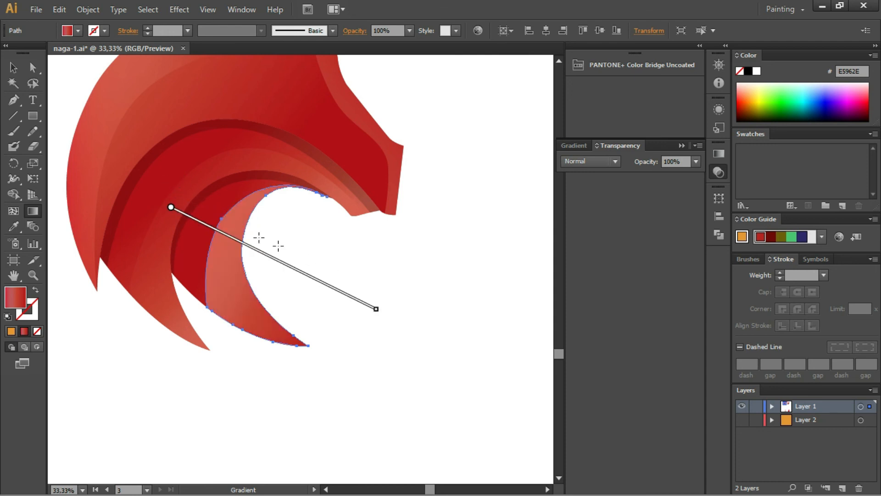
pyautogui.moveTo(109, 162); pyautogui.dragTo(354, 302)
pyautogui.click(14, 68)
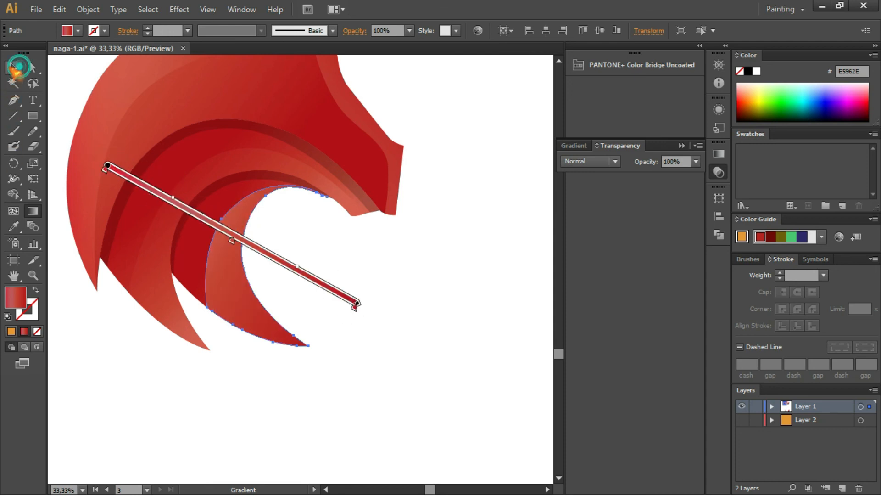
pyautogui.click(403, 295)
# Step: Redraw the innermost band's gradient along a longer, steeper diagonal starting outside the back of the head, then deselect it
pyautogui.scroll(-2, 370, 290)
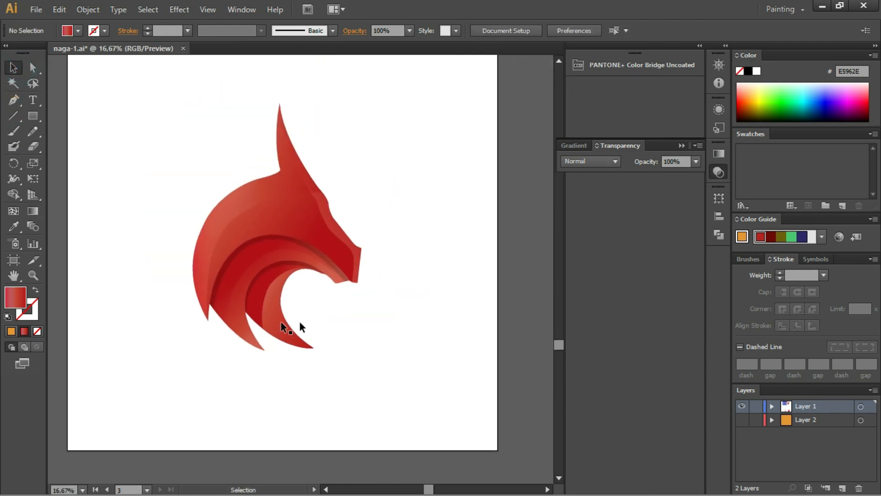
pyautogui.click(268, 310)
pyautogui.click(33, 211)
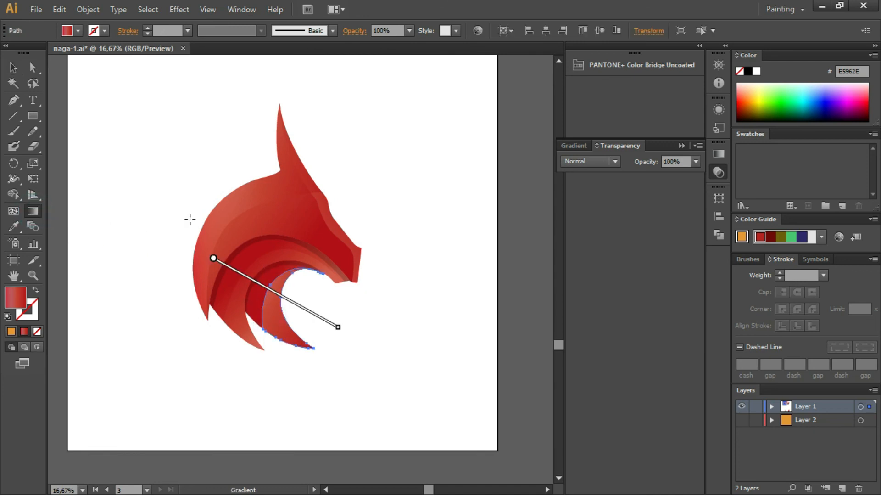
pyautogui.moveTo(182, 211); pyautogui.dragTo(331, 329)
pyautogui.click(14, 67)
pyautogui.click(130, 249)
pyautogui.scroll(1, 335, 319)
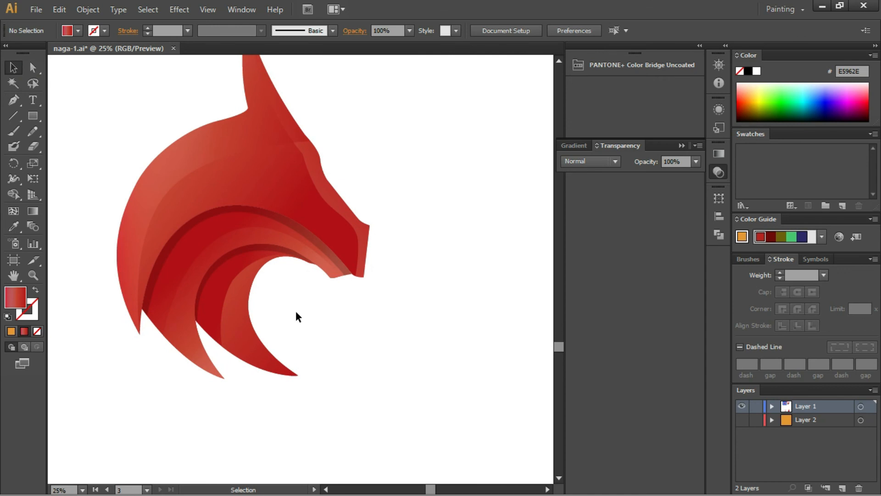